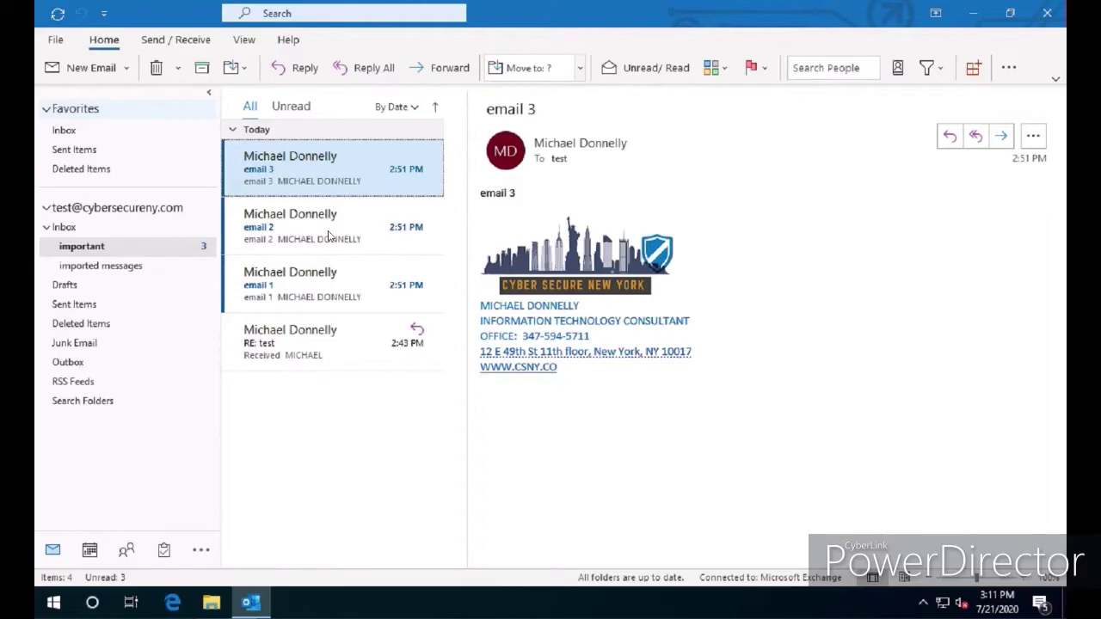
# Start an export to a file and choose Outlook Data File (.pst) as the file type.
pyautogui.click(315, 356)
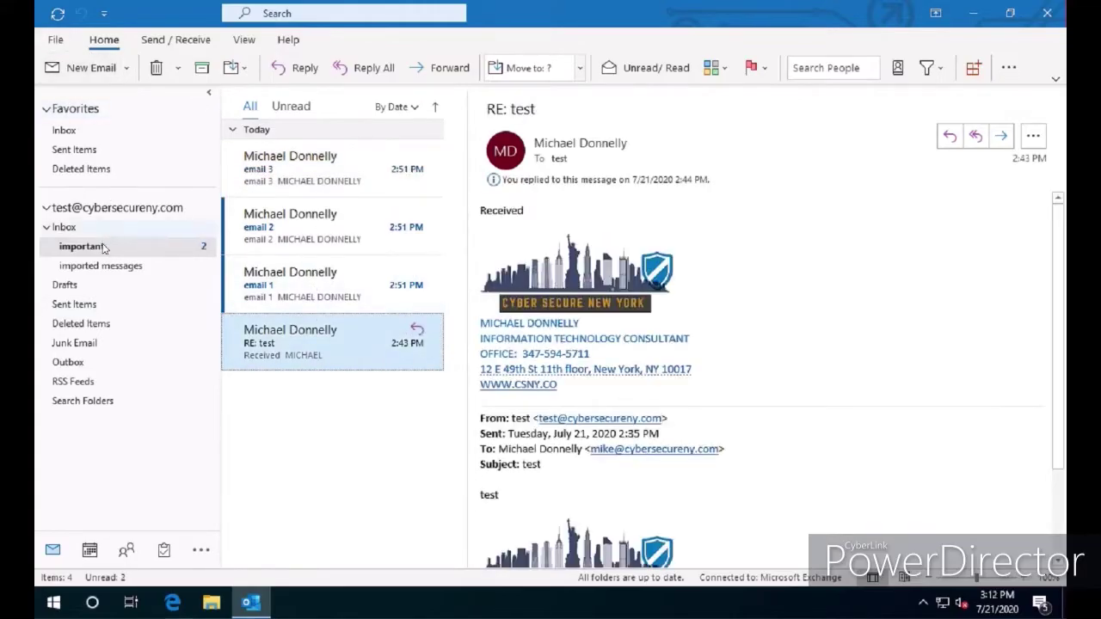
pyautogui.click(54, 41)
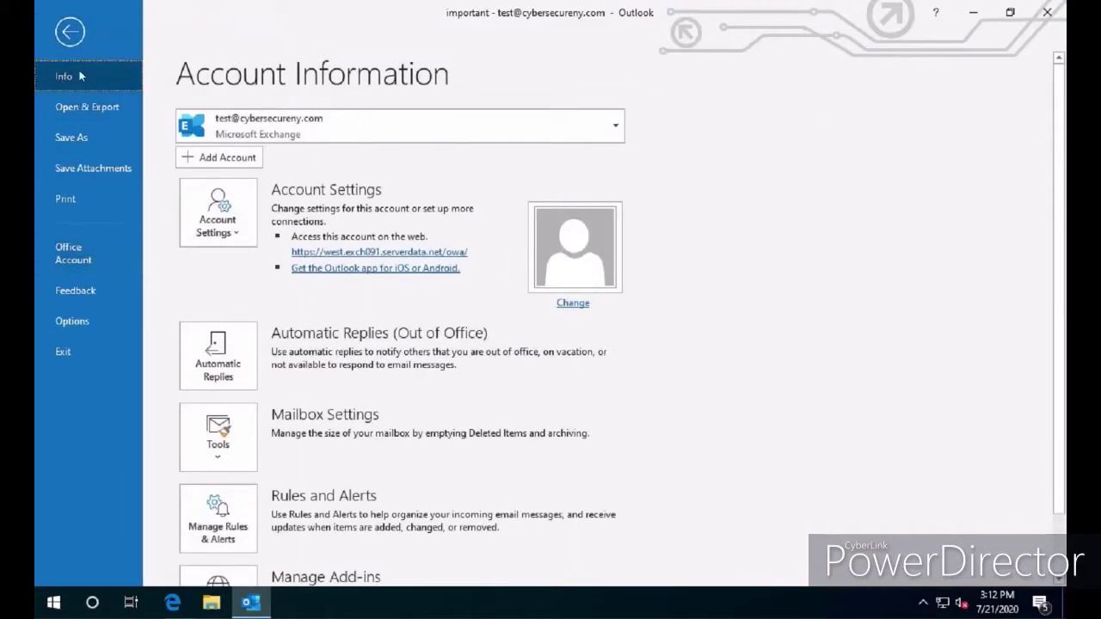
pyautogui.click(86, 113)
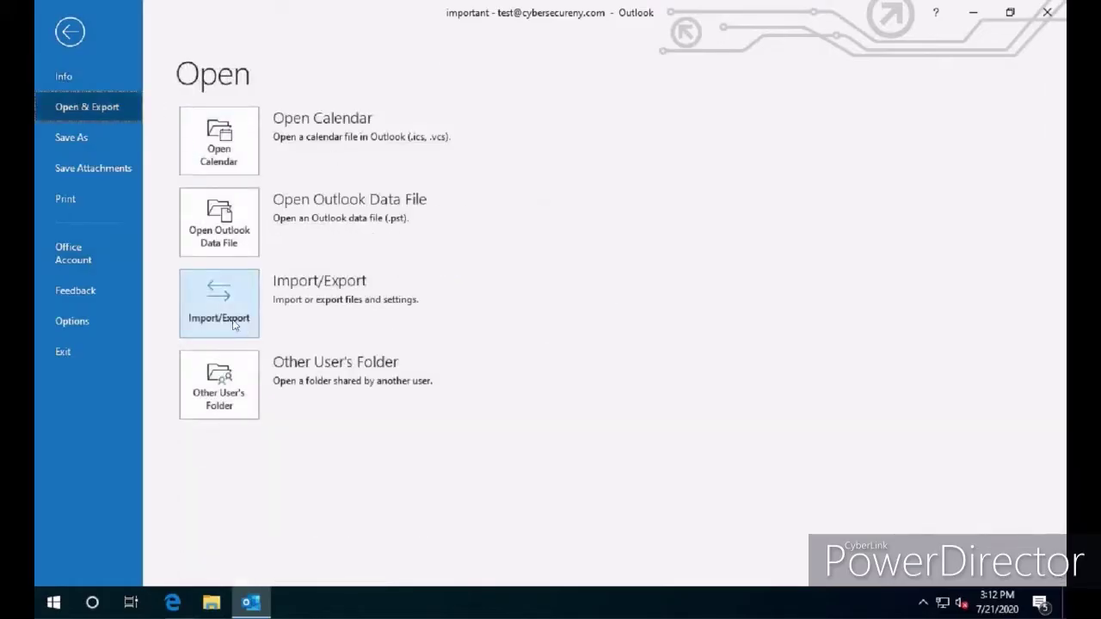
pyautogui.click(231, 320)
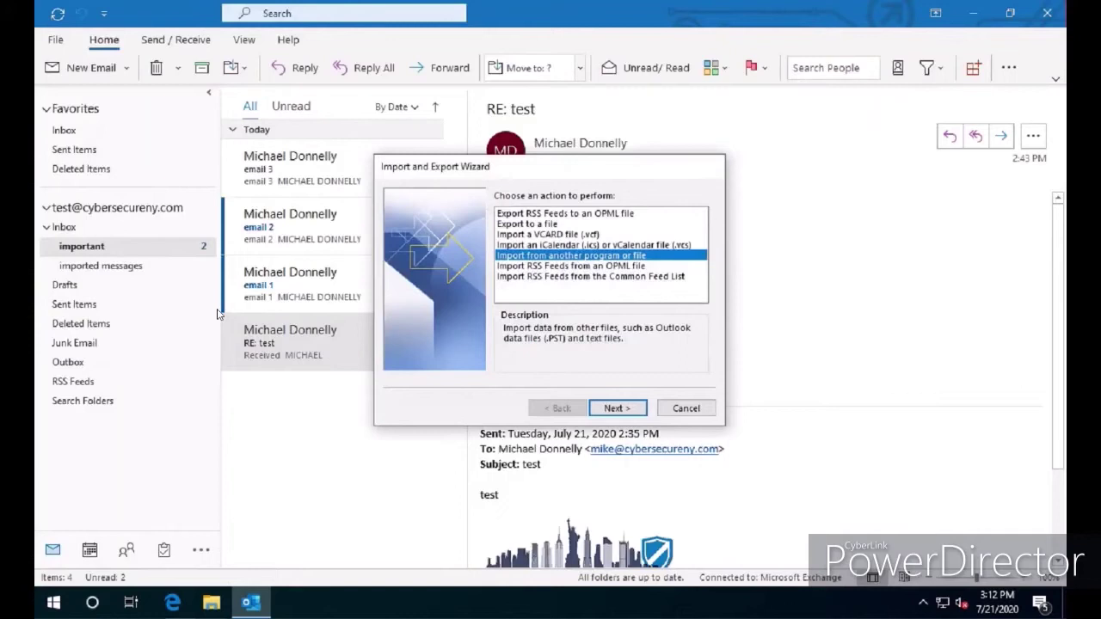
pyautogui.click(517, 225)
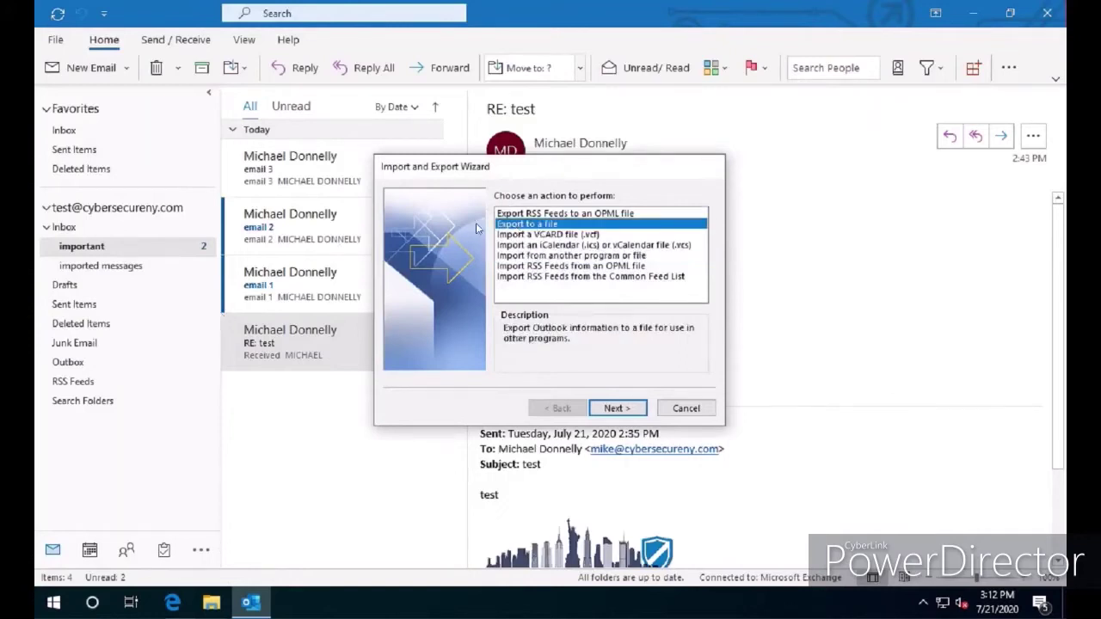
pyautogui.click(614, 415)
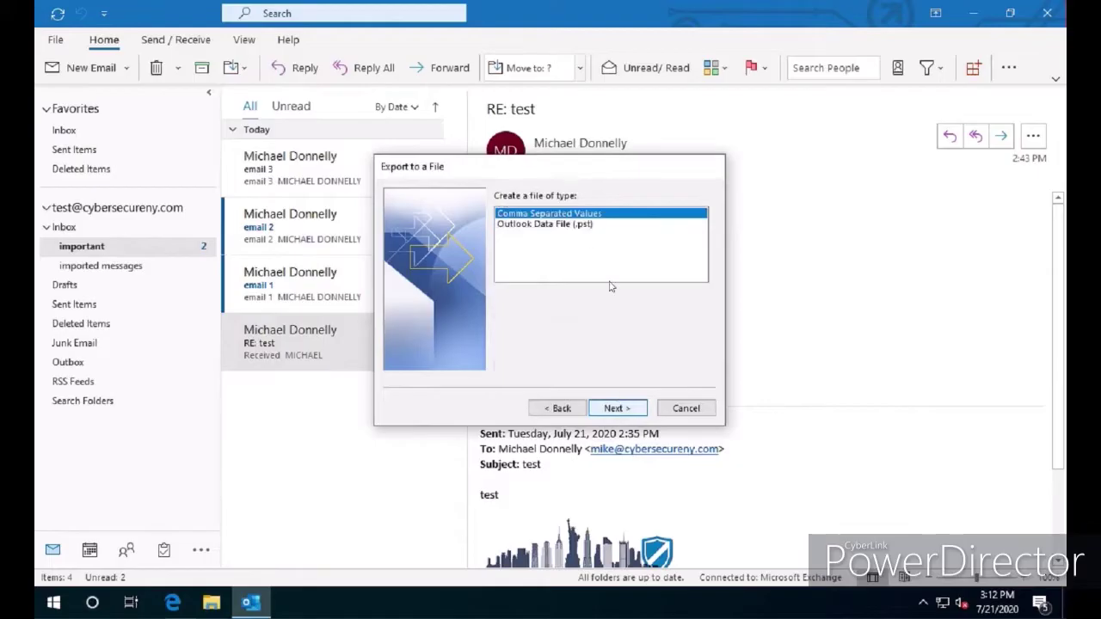
pyautogui.click(584, 226)
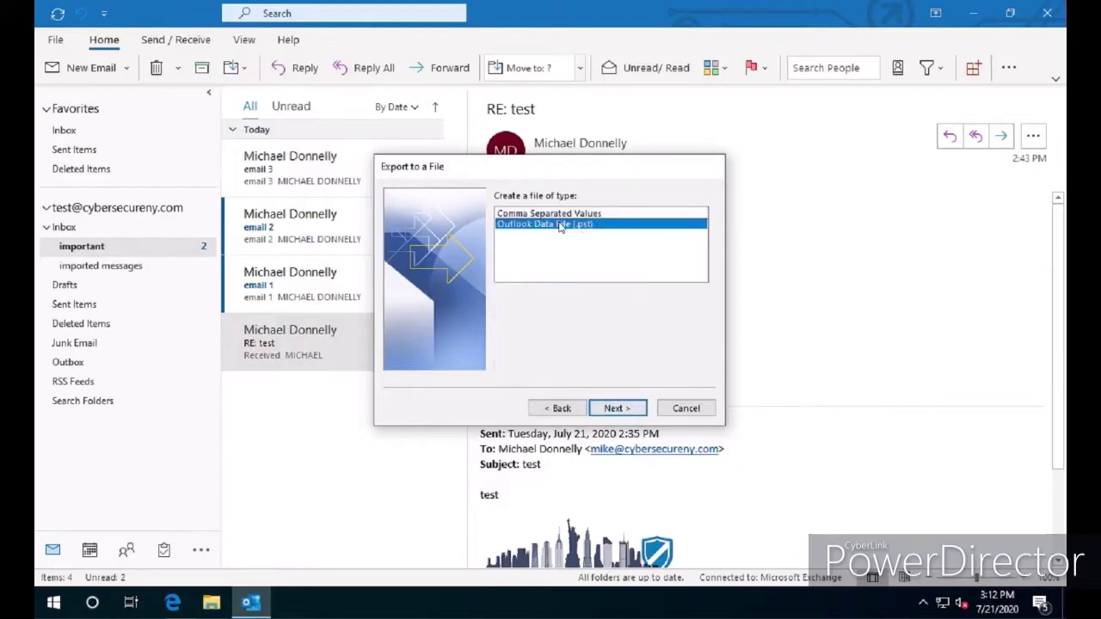
pyautogui.click(616, 409)
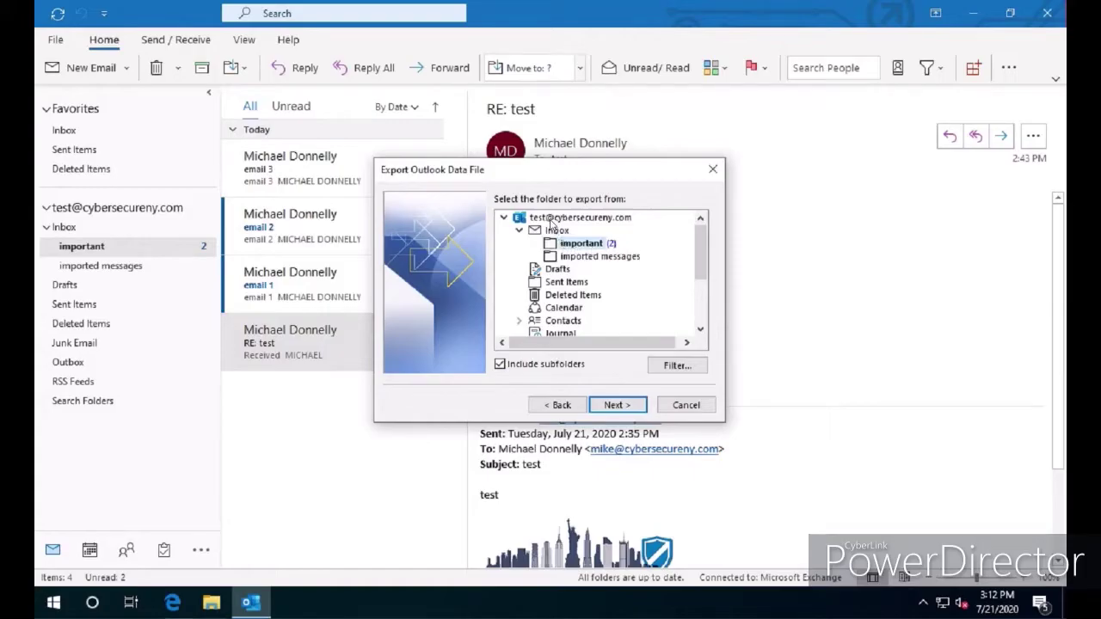
# Select the important folder under Inbox as the folder to export, with subfolders excluded.
pyautogui.click(550, 221)
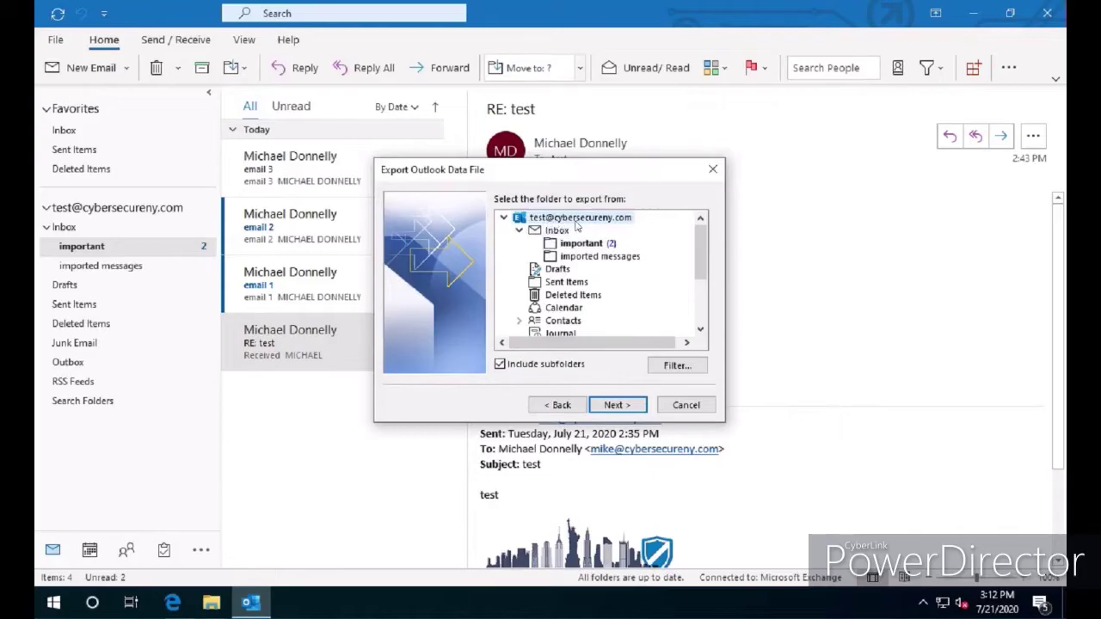
pyautogui.scroll(-3, 601, 292)
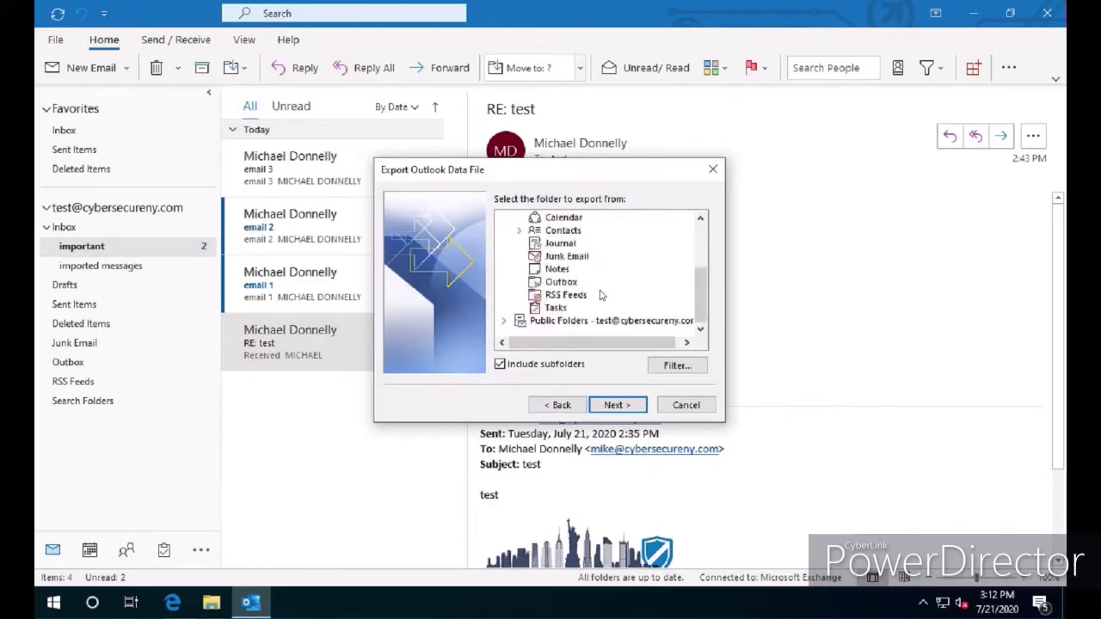
pyautogui.scroll(3, 602, 296)
pyautogui.click(574, 245)
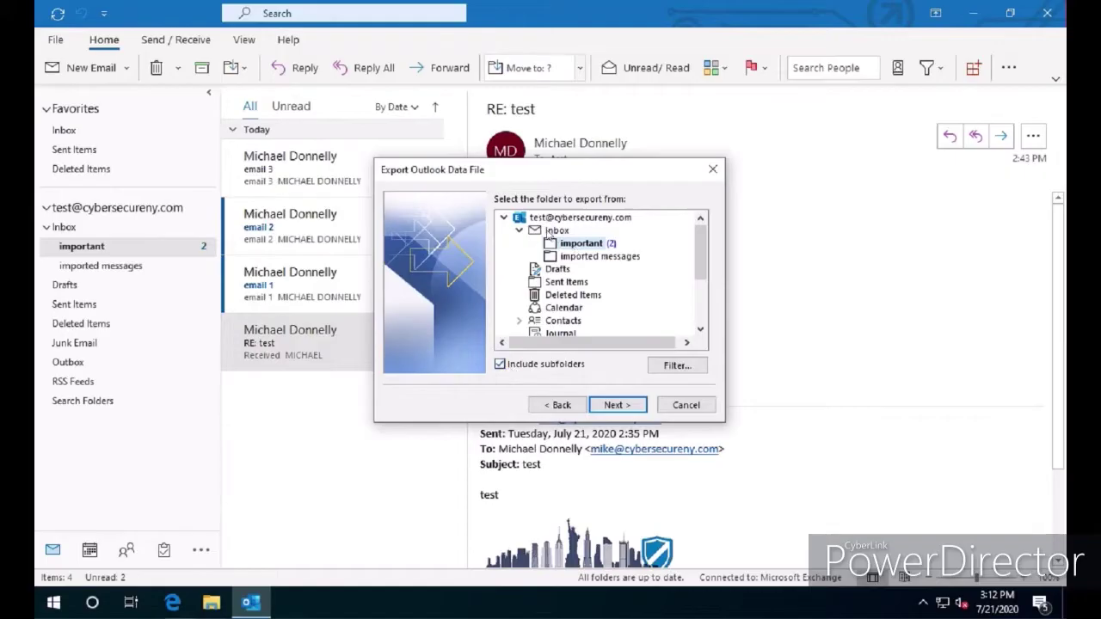
pyautogui.click(553, 232)
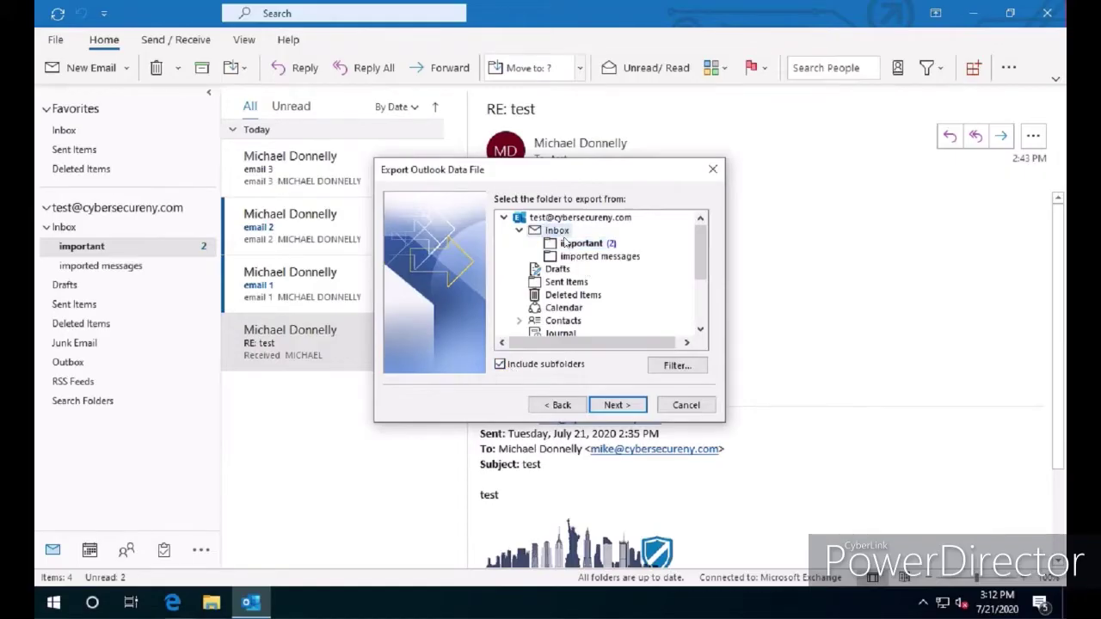
pyautogui.click(506, 366)
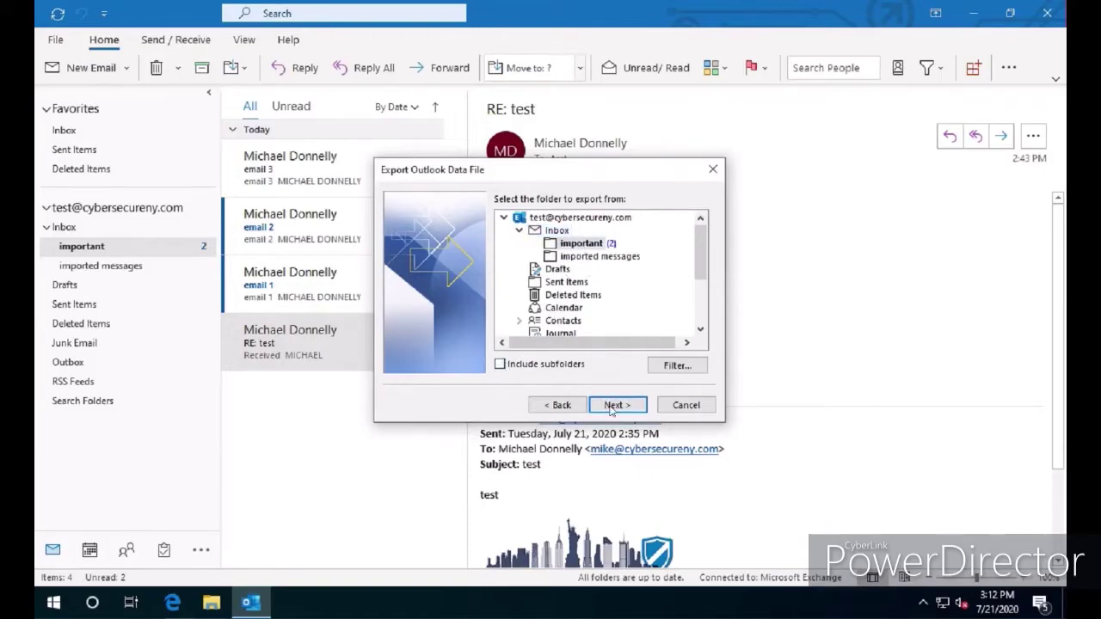
pyautogui.click(617, 405)
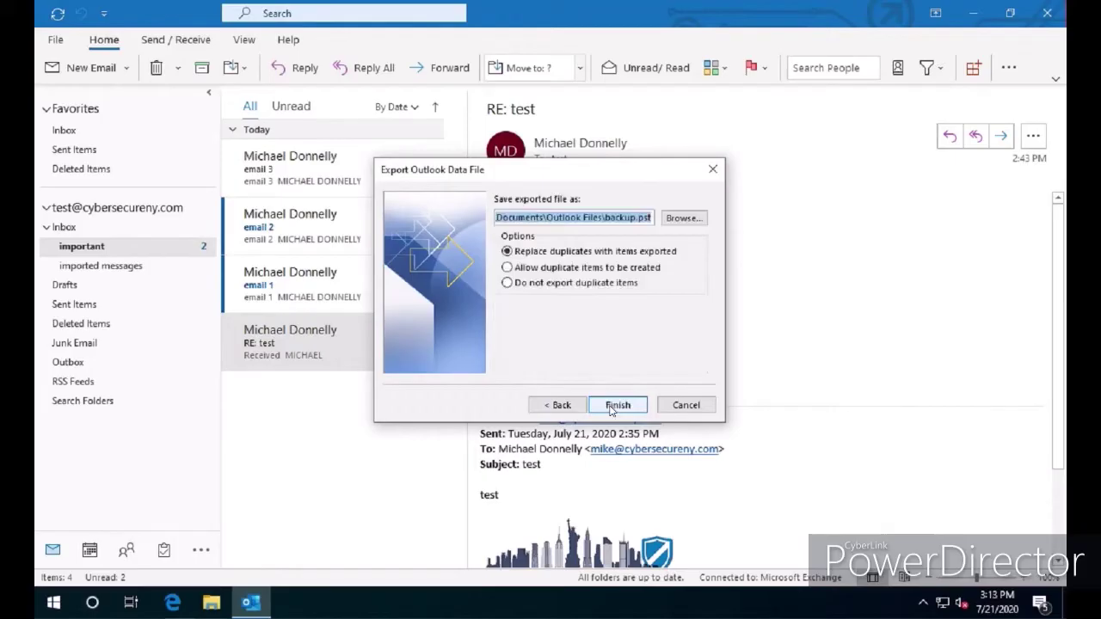
# Save the exported file to the Desktop as important and finish the export without setting a password.
pyautogui.click(682, 219)
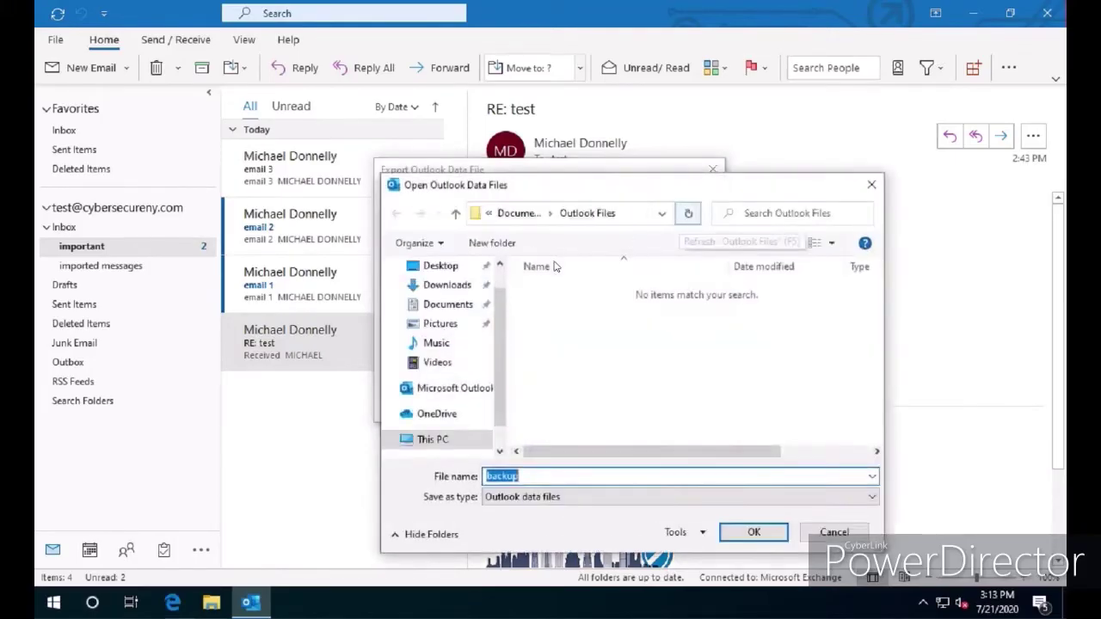
pyautogui.click(440, 266)
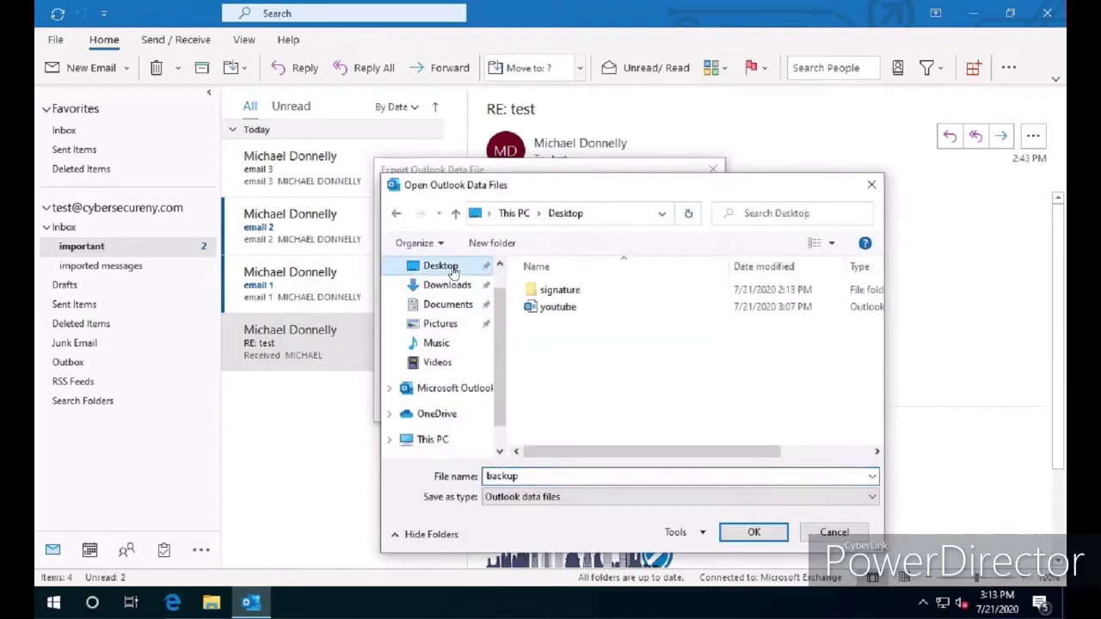
pyautogui.click(531, 478)
pyautogui.doubleClick(532, 478)
pyautogui.write('important')
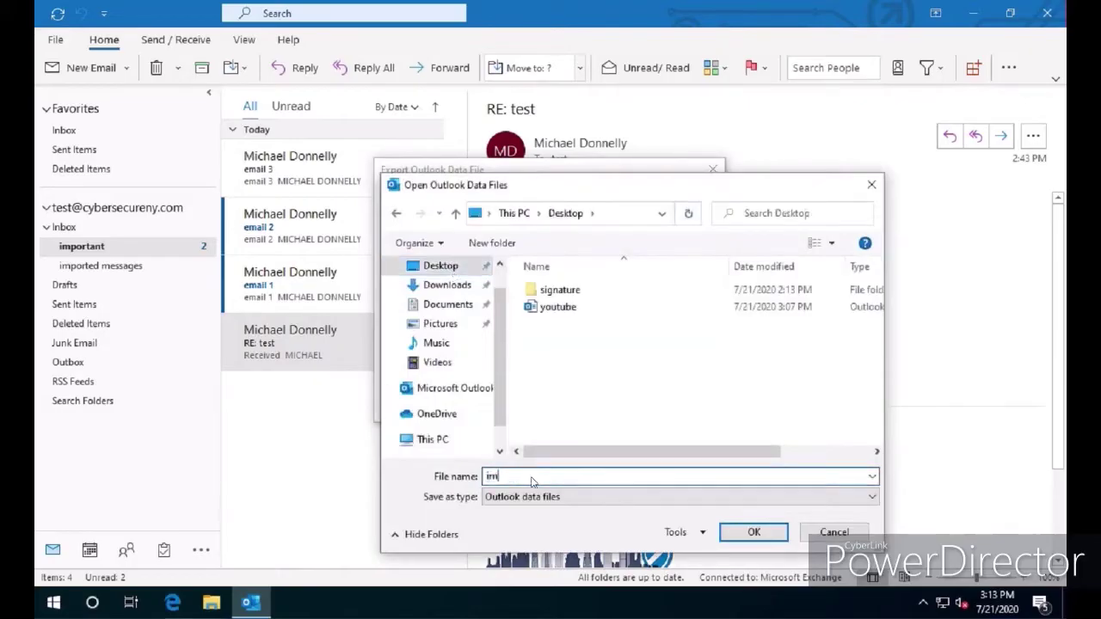
pyautogui.click(761, 530)
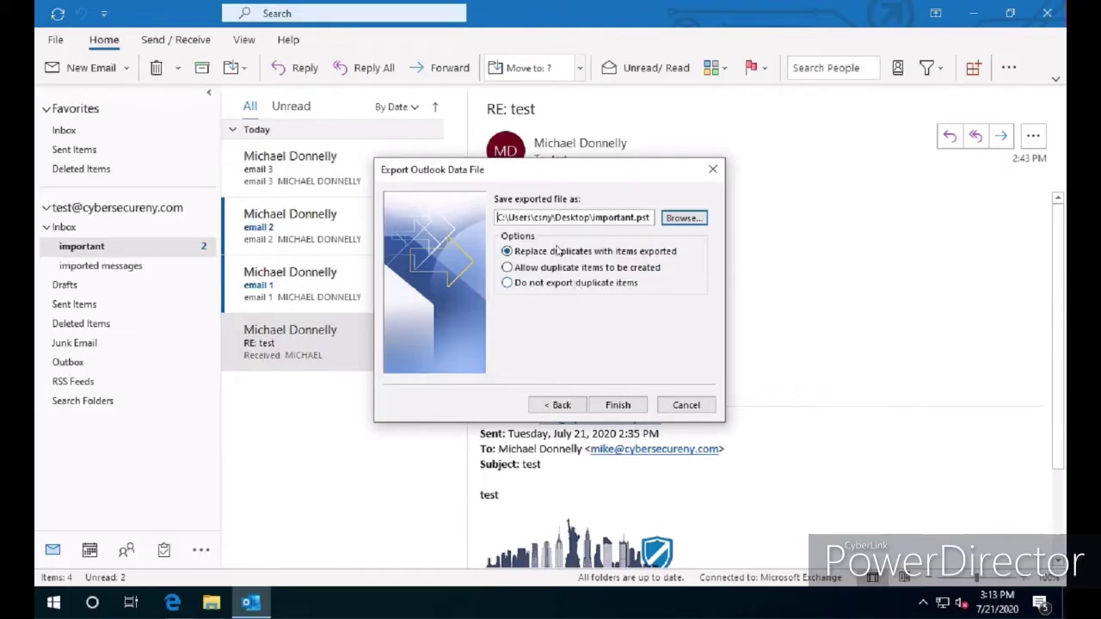
pyautogui.click(617, 404)
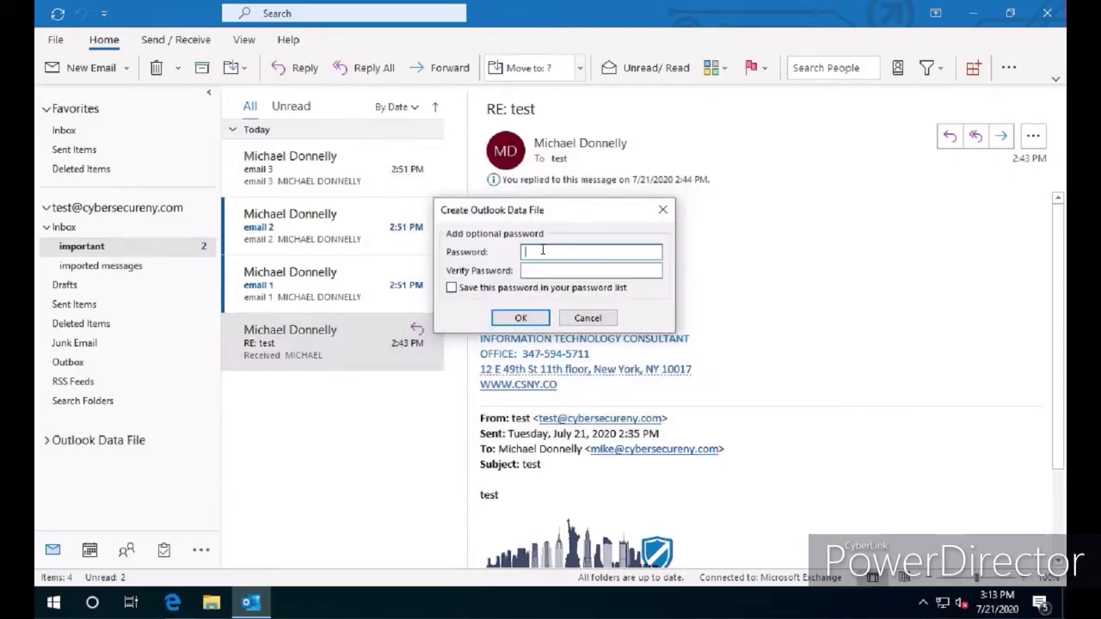
pyautogui.click(517, 318)
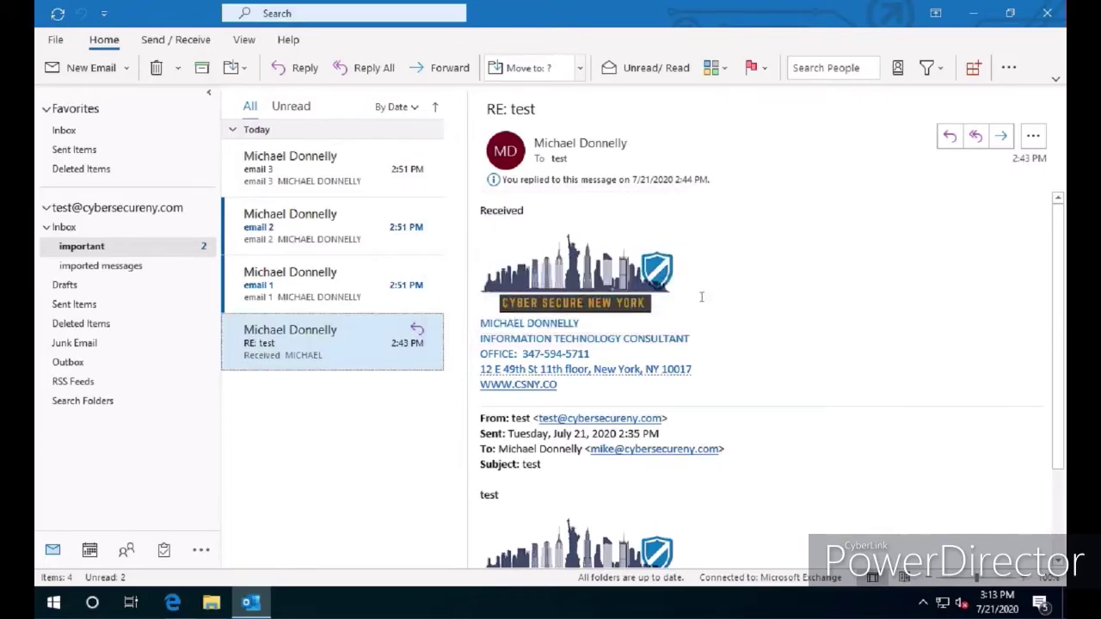
# Check the size and location of the exported important file in its properties on the desktop.
pyautogui.click(975, 14)
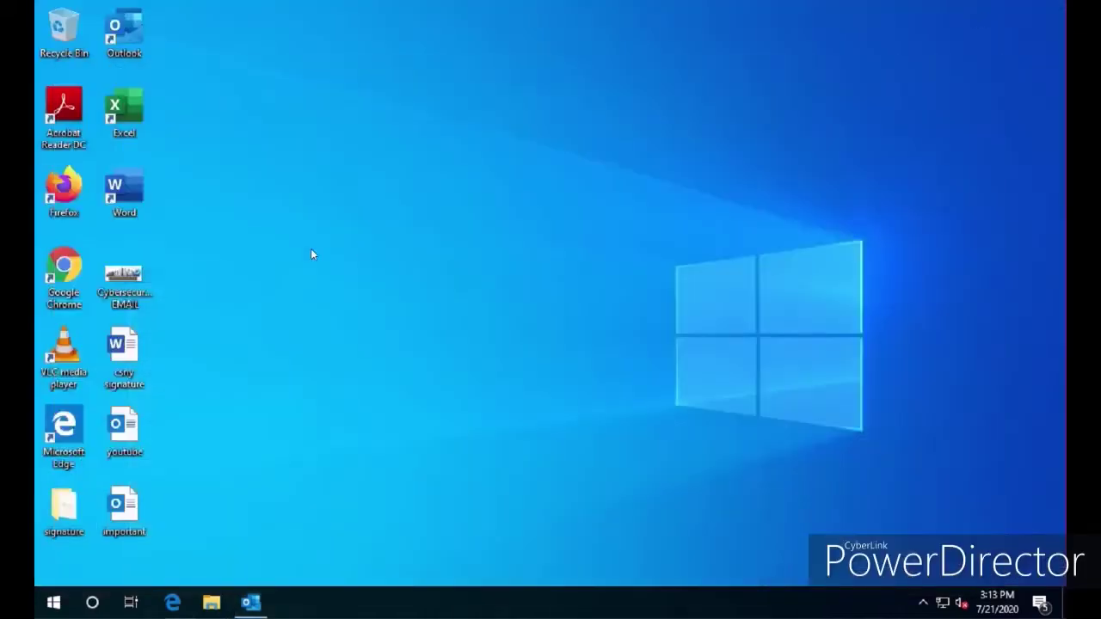
pyautogui.rightClick(125, 513)
pyautogui.click(129, 494)
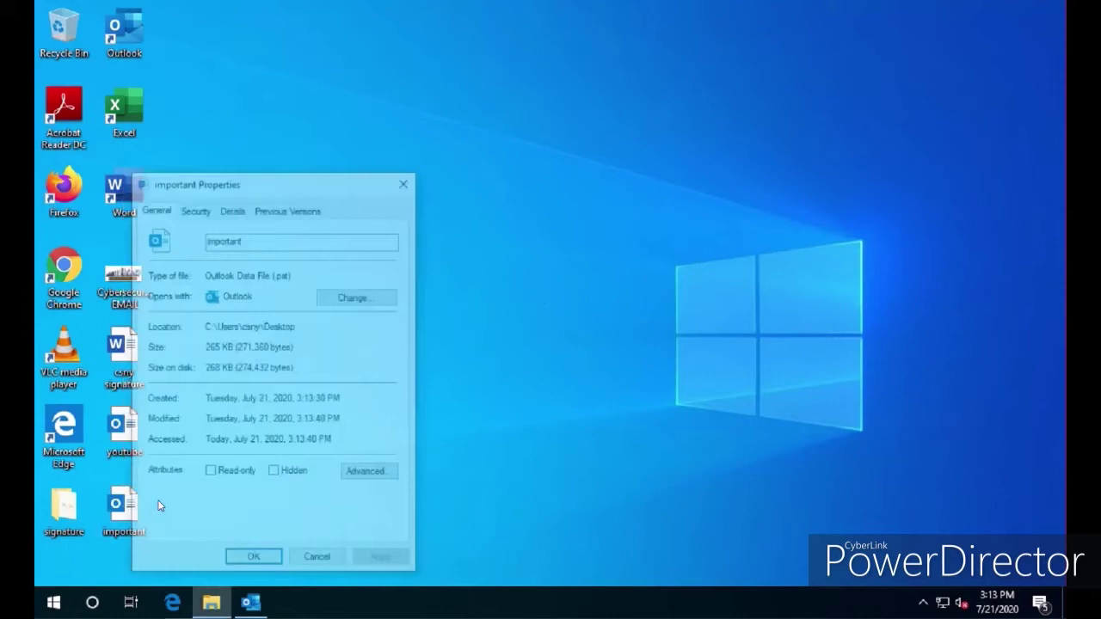
pyautogui.moveTo(324, 184); pyautogui.dragTo(445, 178)
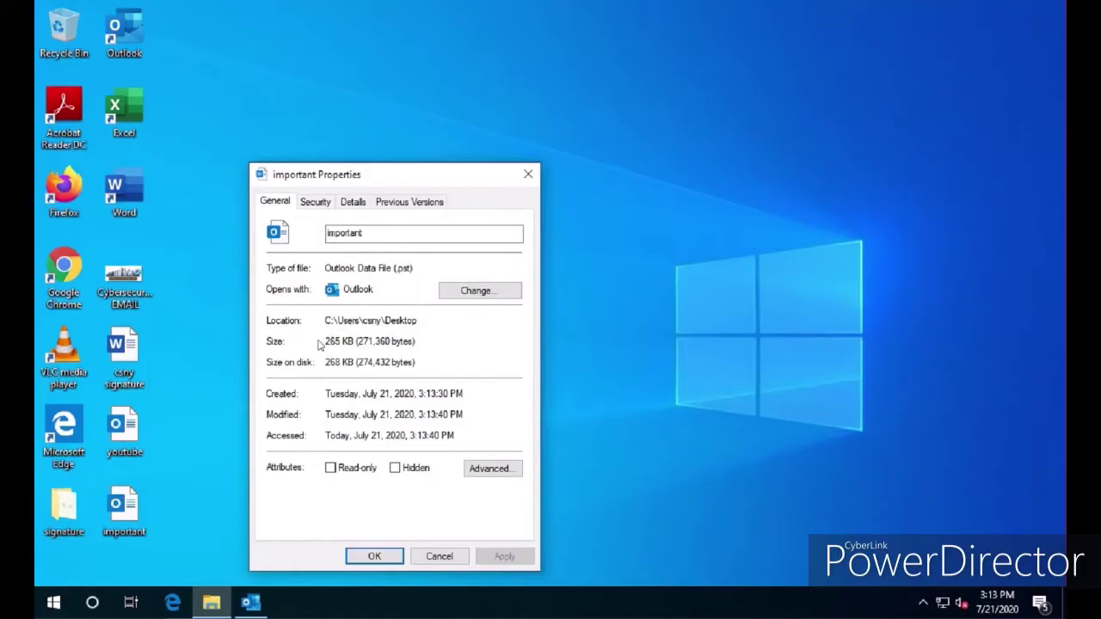
pyautogui.click(439, 556)
# Return to Outlook and open the important data file from the Desktop.
pyautogui.click(252, 602)
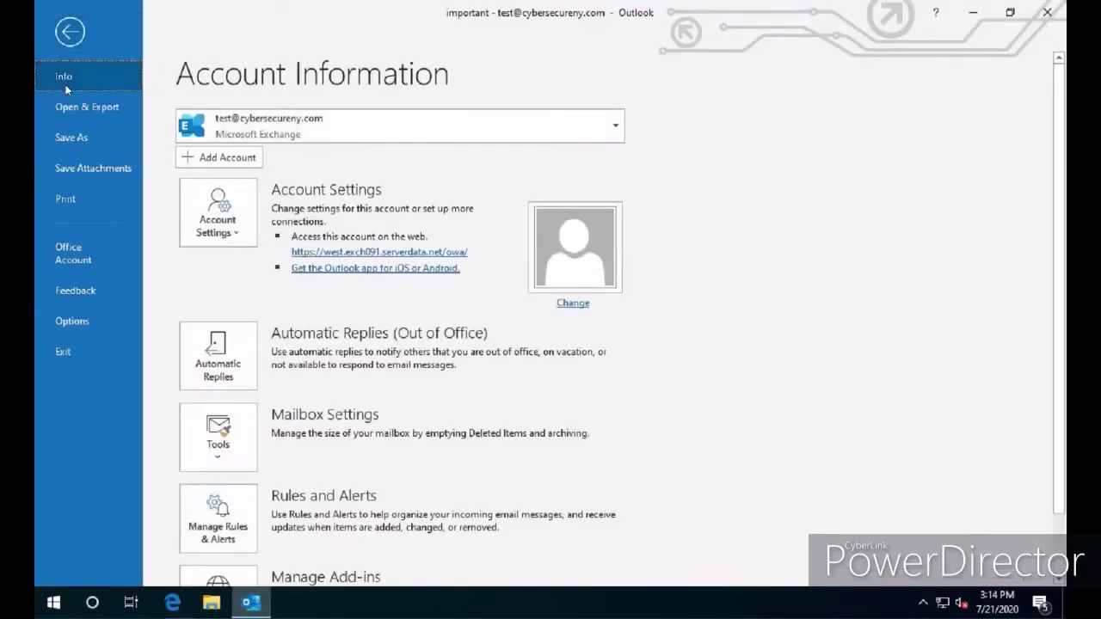
pyautogui.click(117, 108)
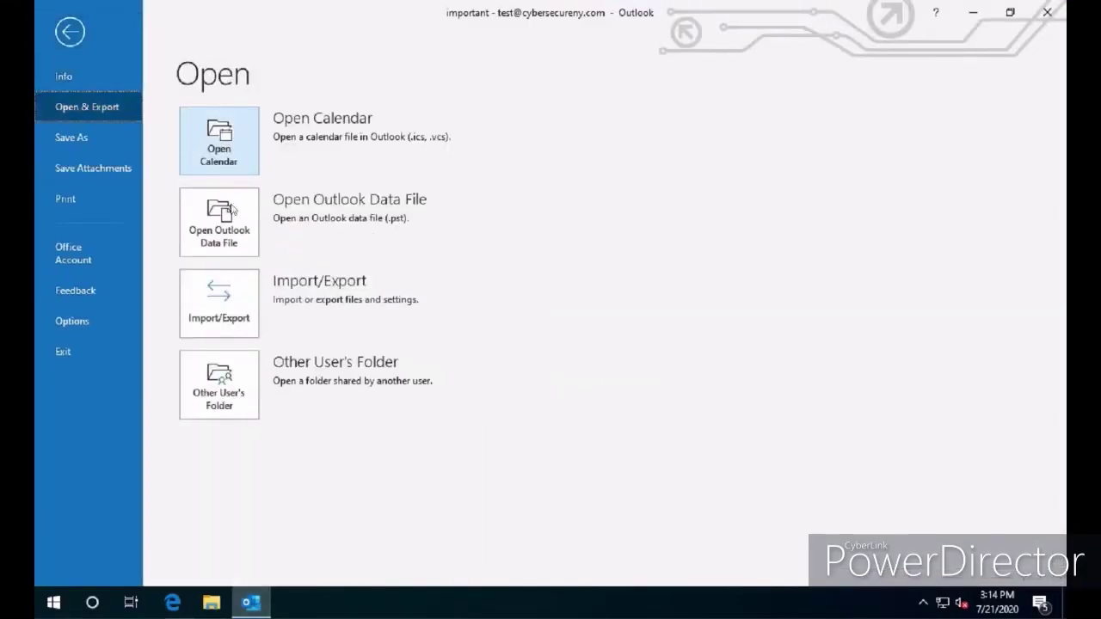
pyautogui.click(246, 241)
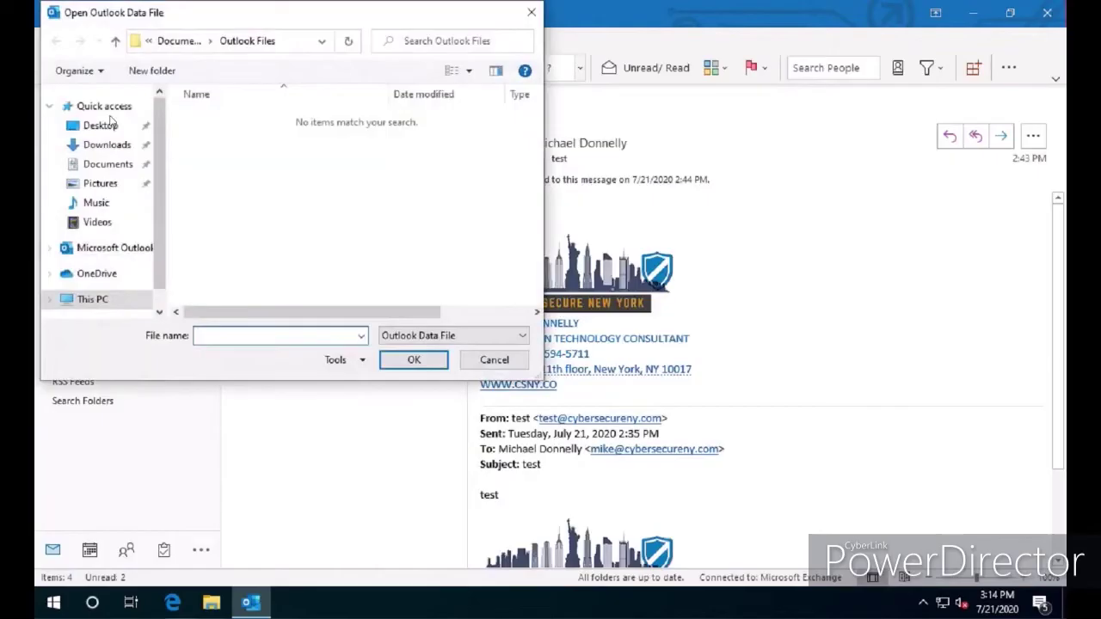
pyautogui.click(105, 129)
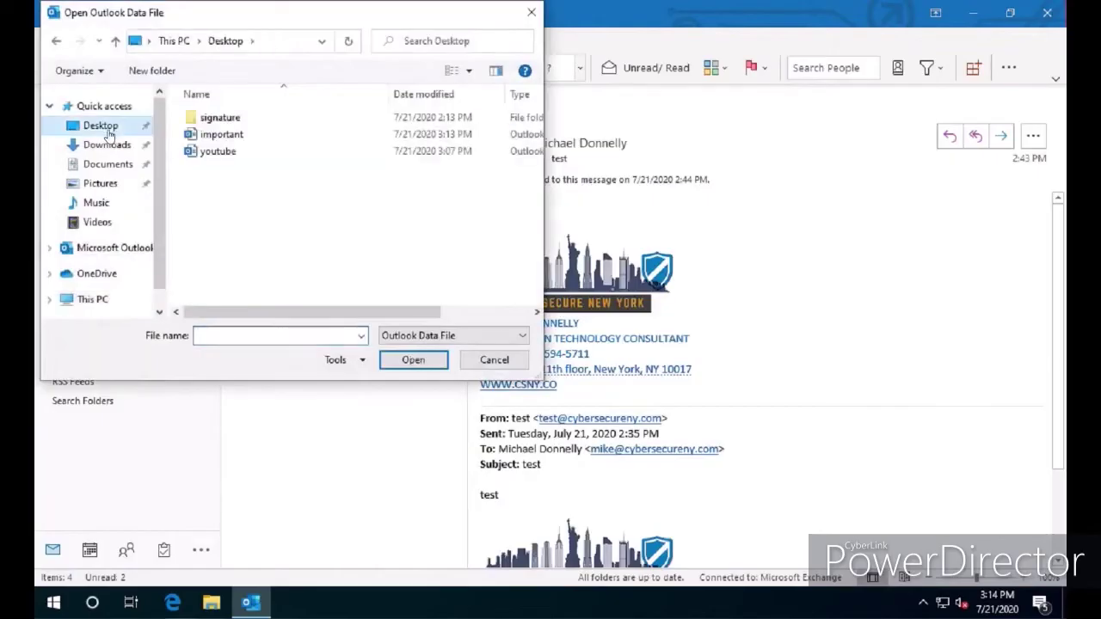
pyautogui.click(221, 137)
pyautogui.doubleClick(221, 138)
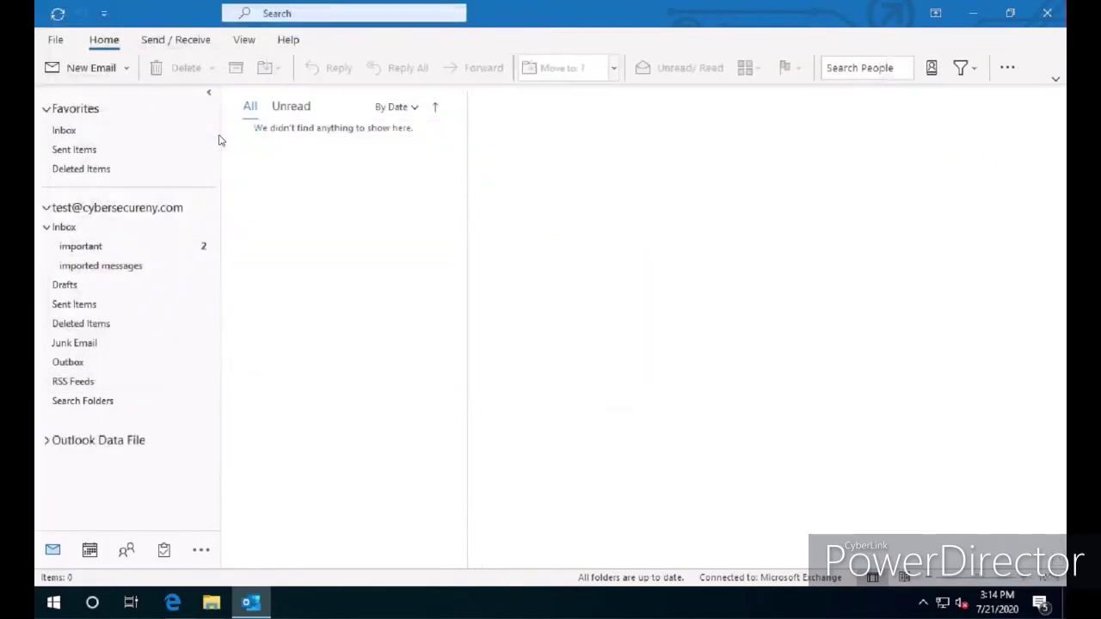
# View the messages in the important folder under the Inbox of the opened Outlook Data File.
pyautogui.click(47, 442)
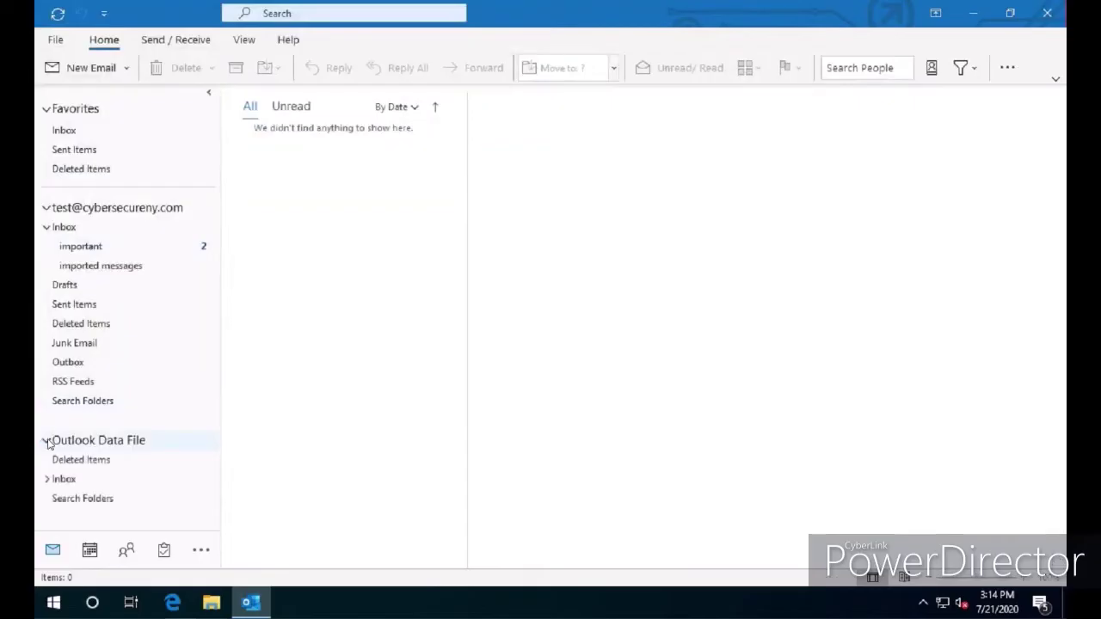
pyautogui.click(46, 479)
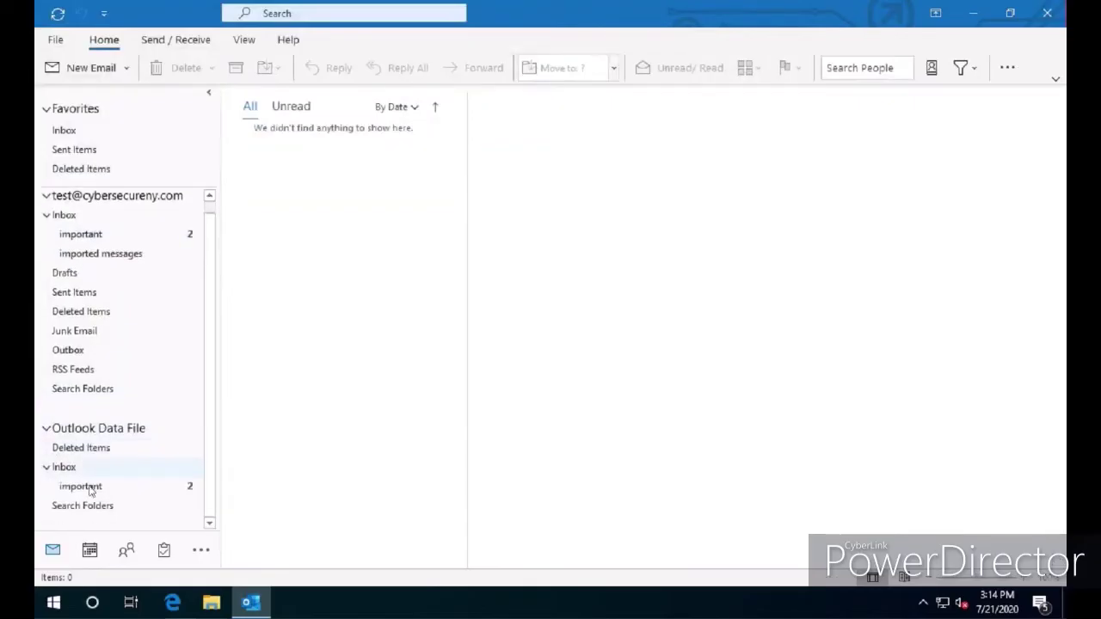
pyautogui.click(86, 487)
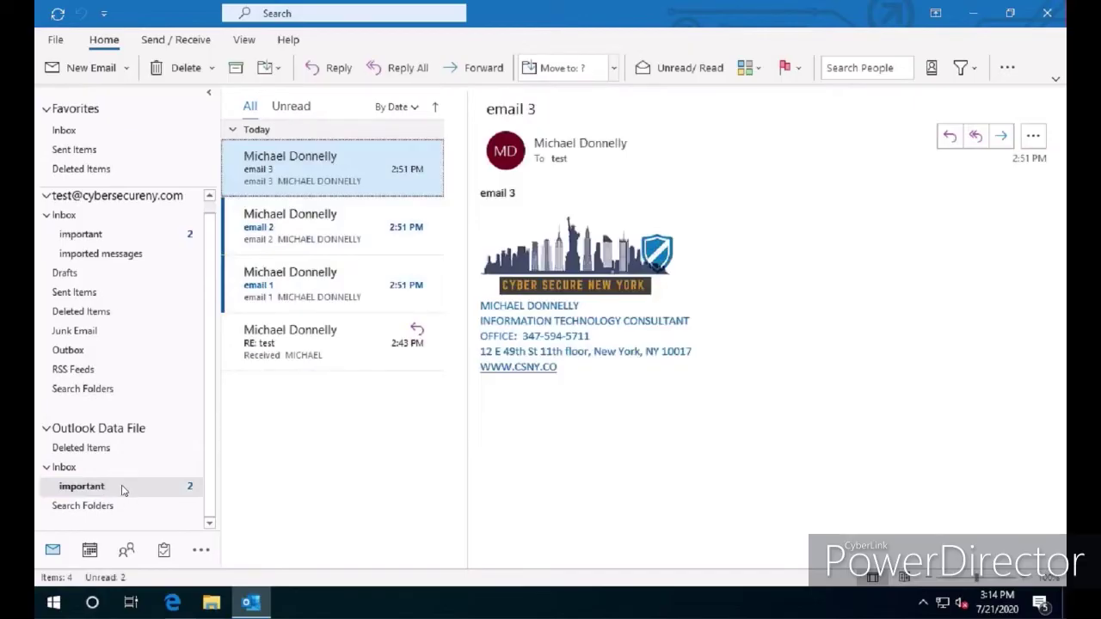
# Close the Outlook Data File and return to the important folder in the account's mailbox.
pyautogui.click(117, 437)
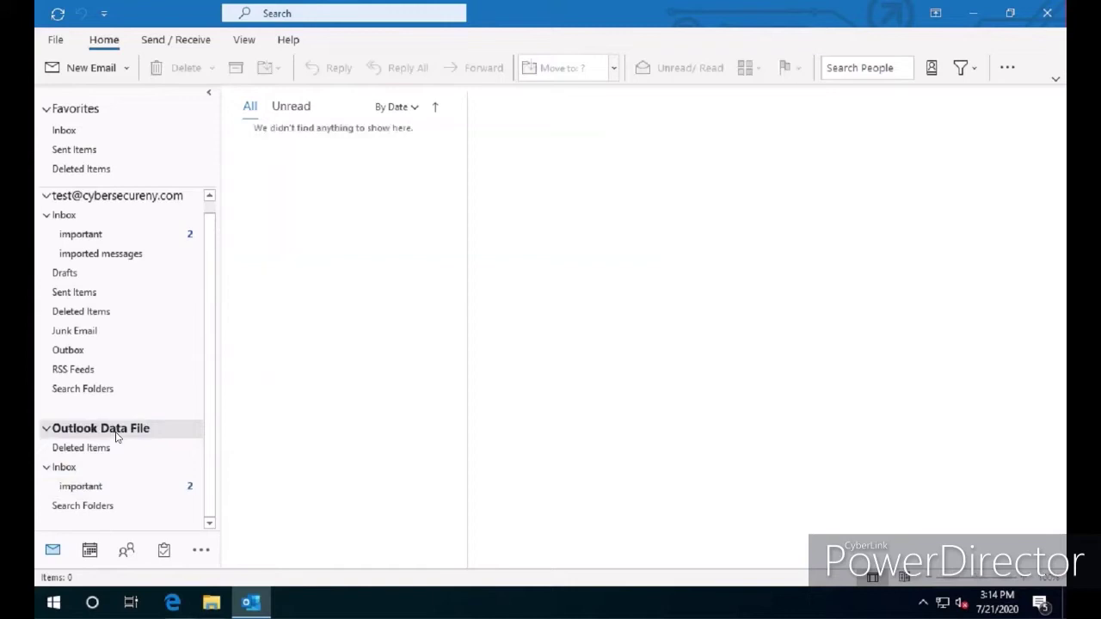
pyautogui.rightClick(117, 436)
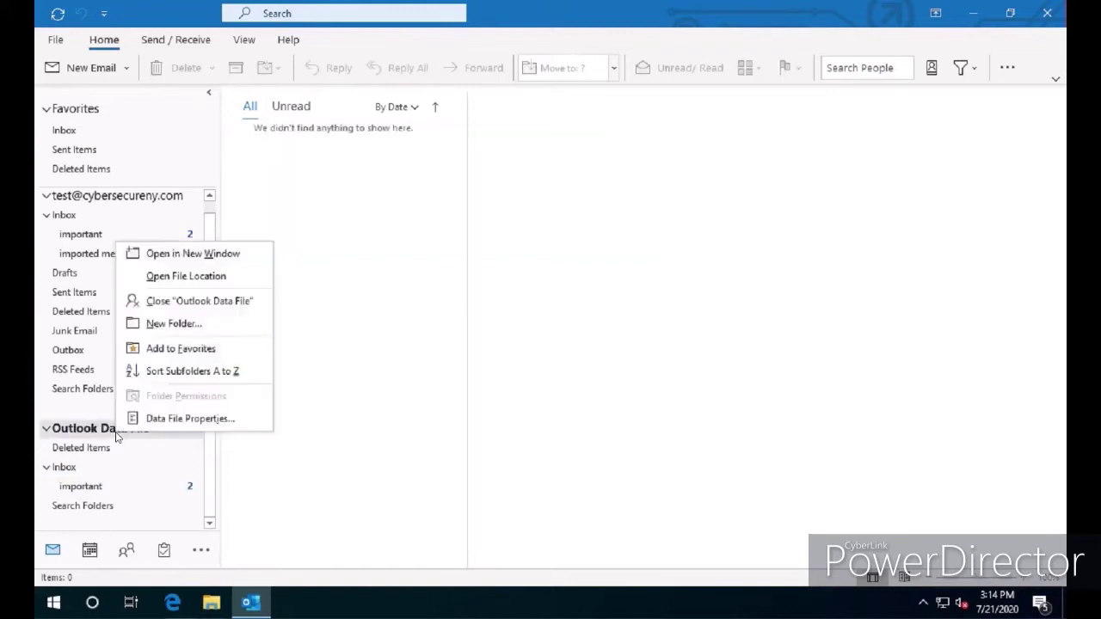
pyautogui.click(182, 302)
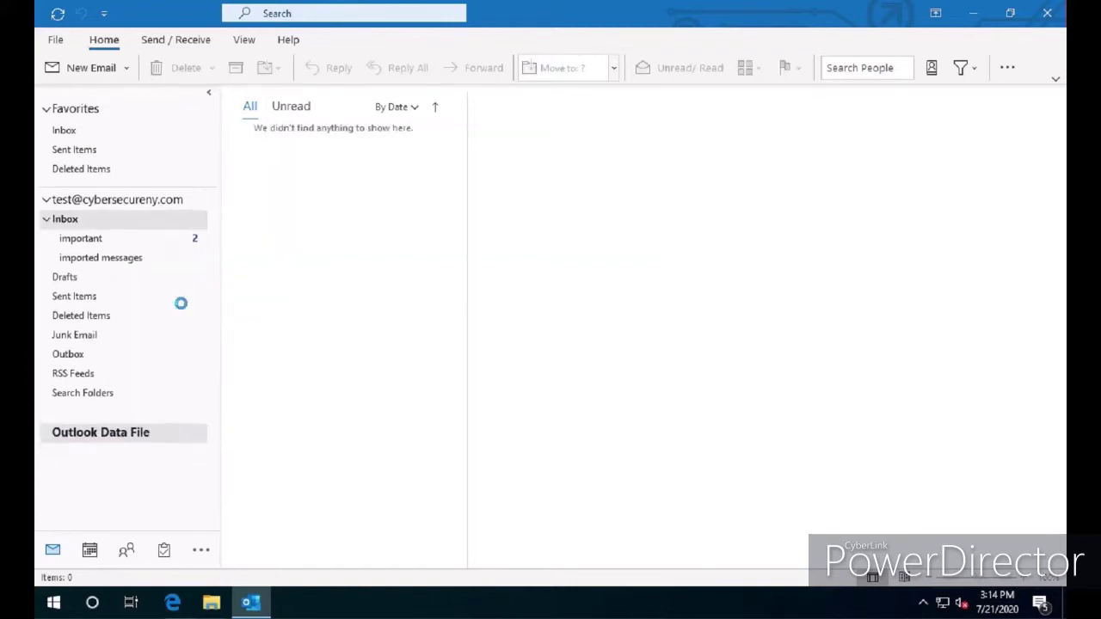
pyautogui.click(116, 248)
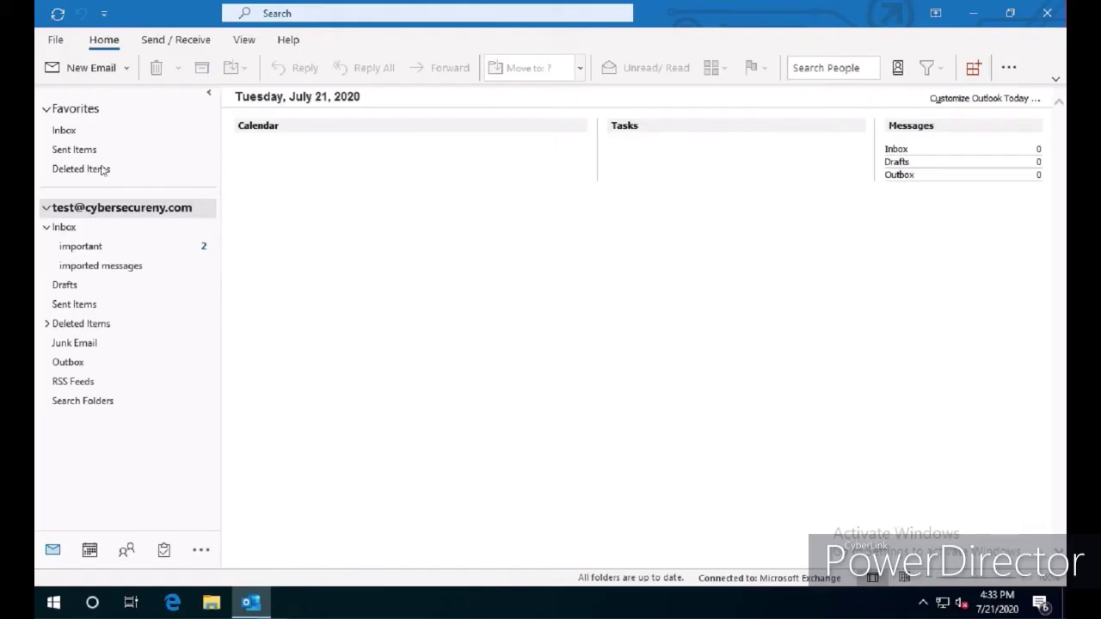
# Start importing from another program or file, with Outlook Data File (.pst) as the file type.
pyautogui.click(55, 40)
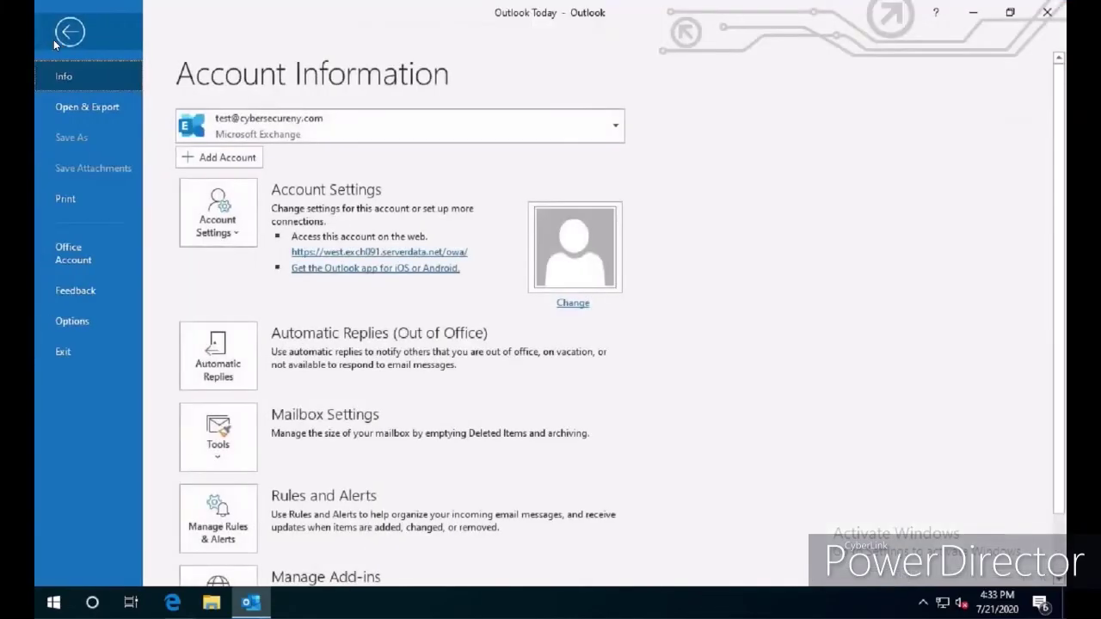
pyautogui.click(69, 34)
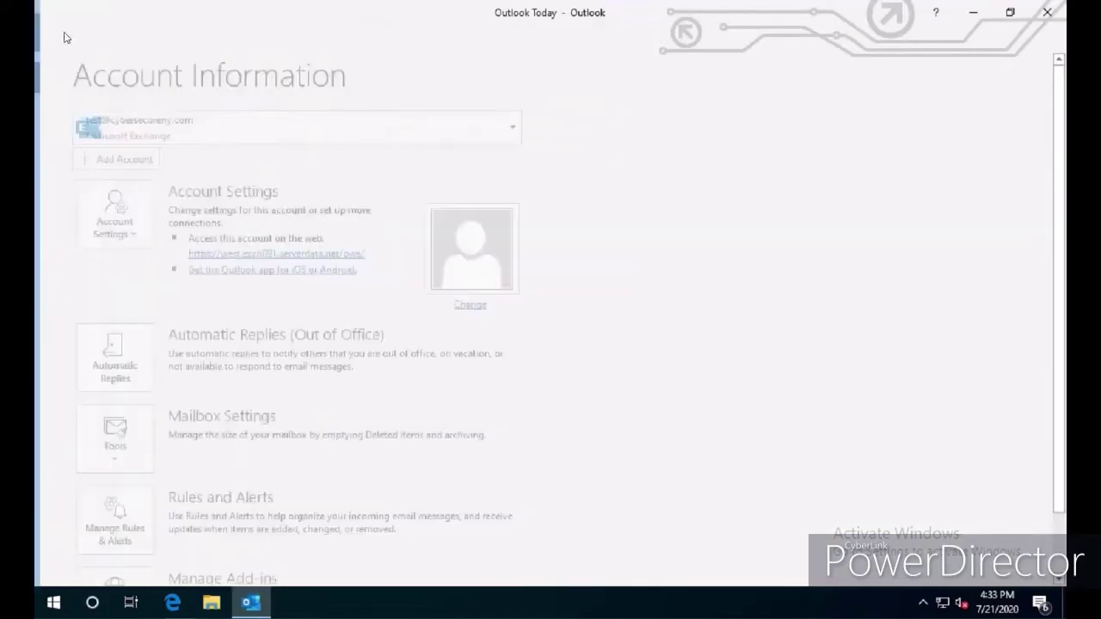
pyautogui.click(55, 40)
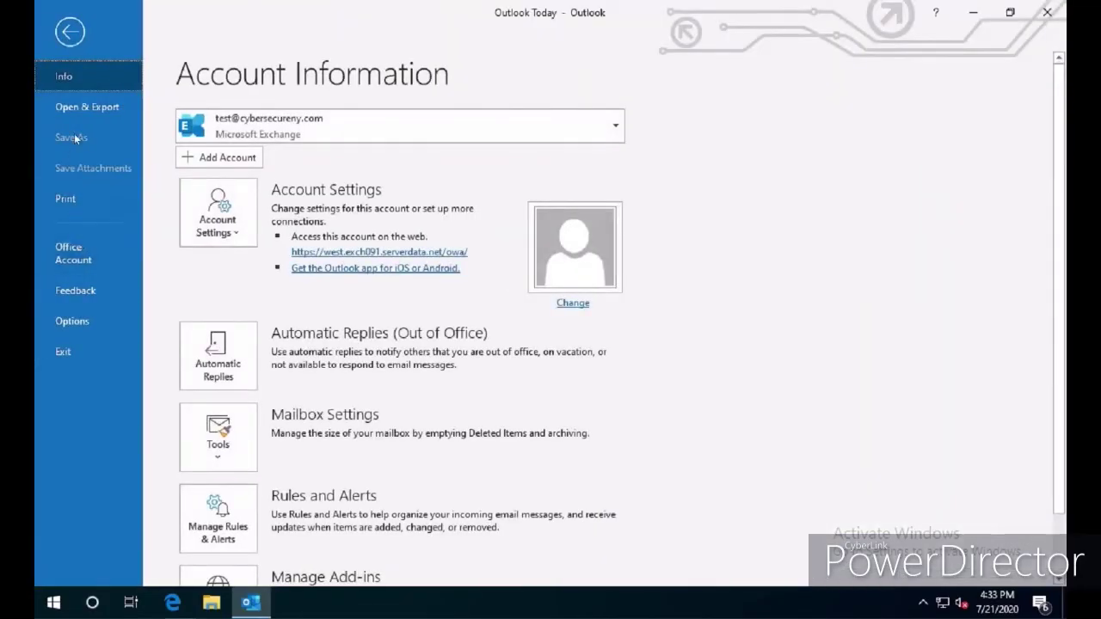
pyautogui.click(69, 110)
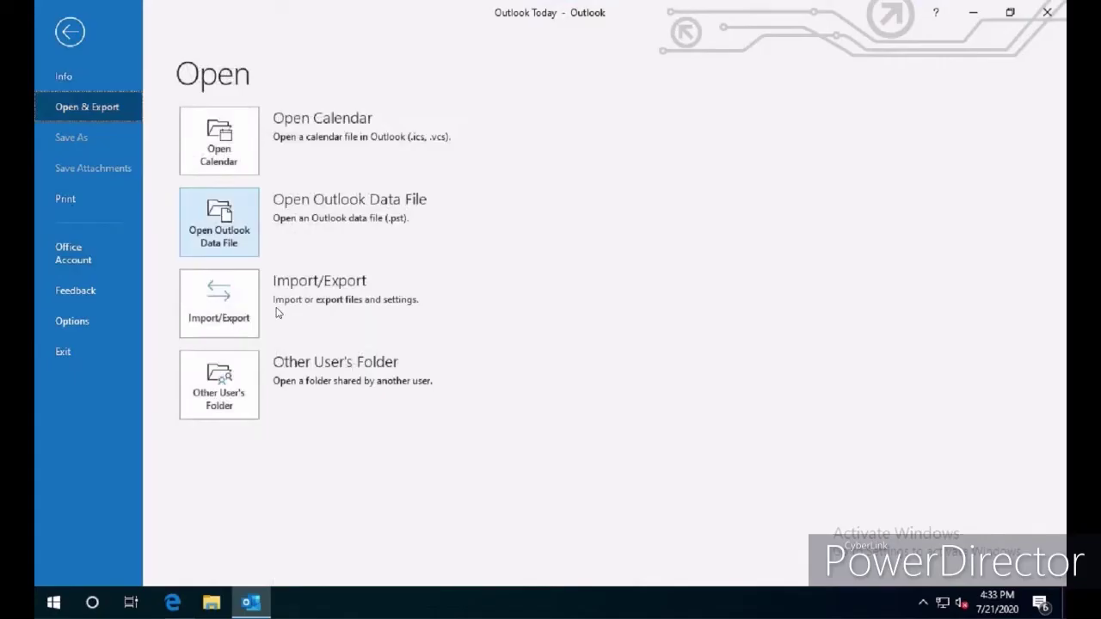
pyautogui.click(217, 301)
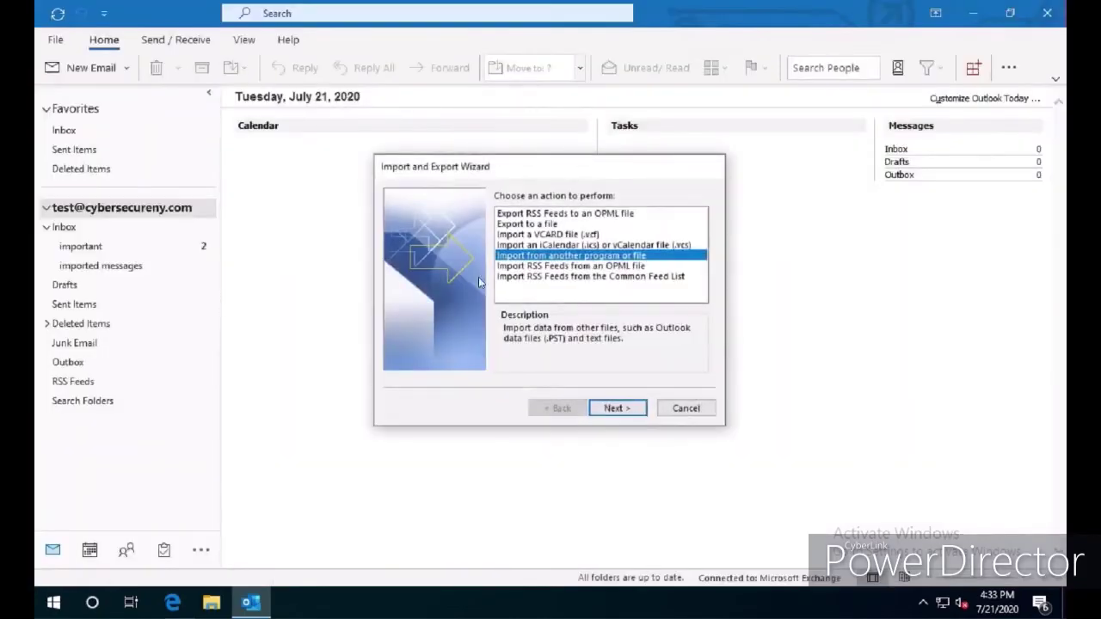
pyautogui.click(616, 410)
pyautogui.click(538, 224)
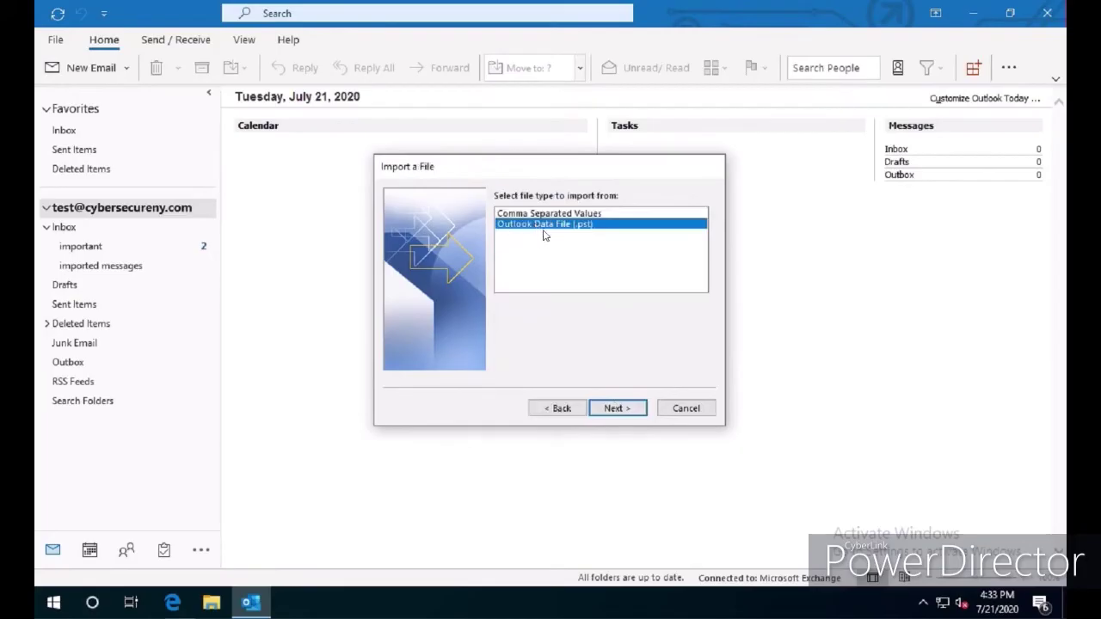
pyautogui.click(617, 408)
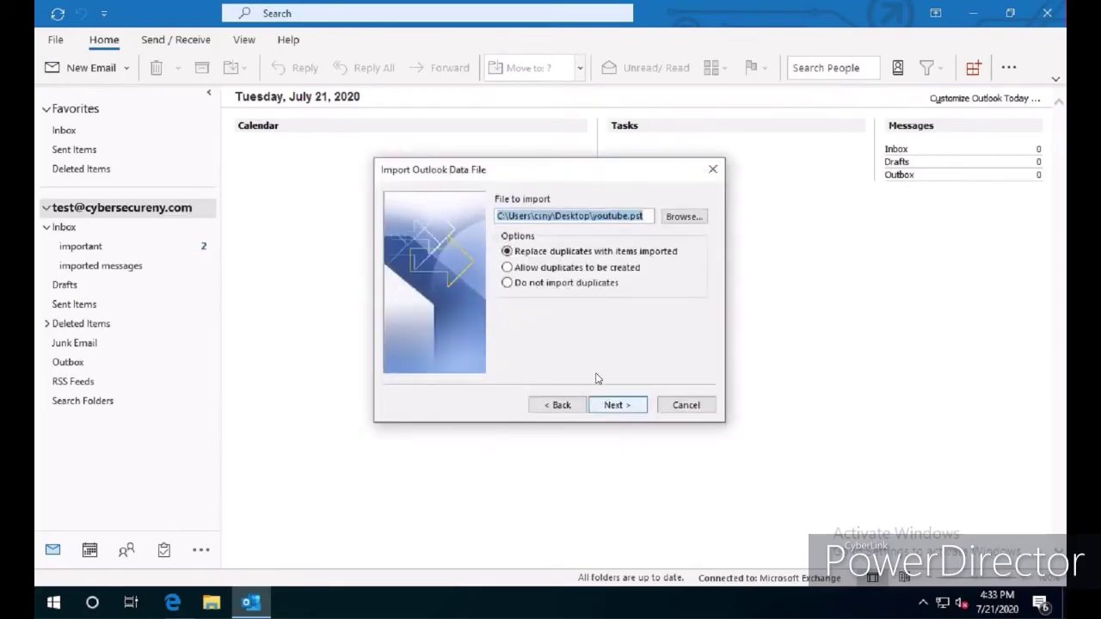
# Choose the youtube data file on the Desktop as the file to import, replacing duplicates with imported items.
pyautogui.click(682, 216)
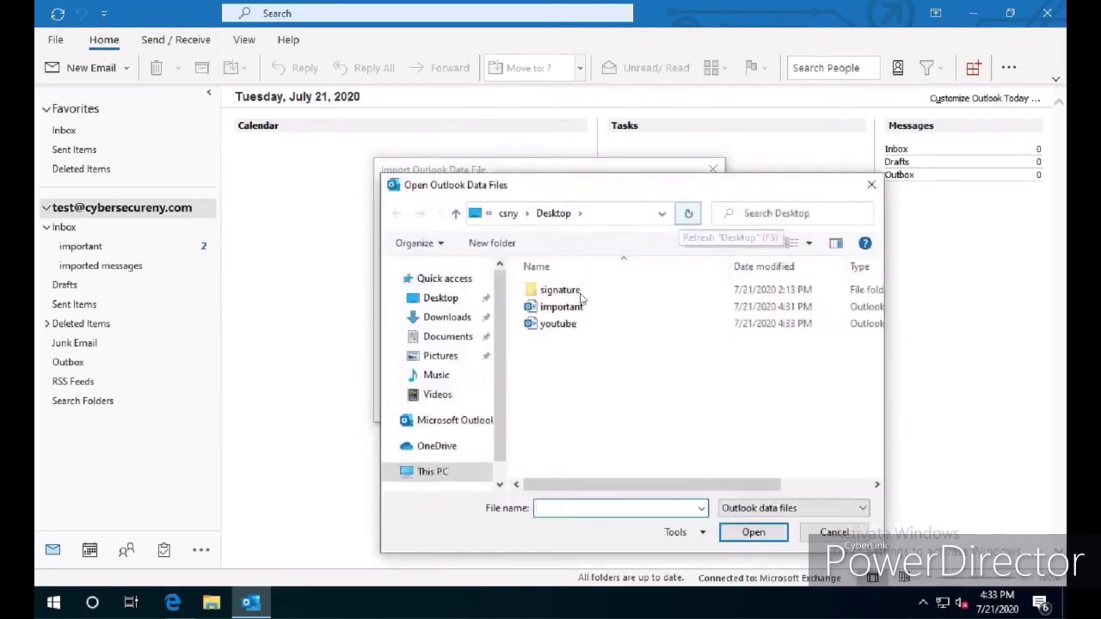
pyautogui.doubleClick(560, 326)
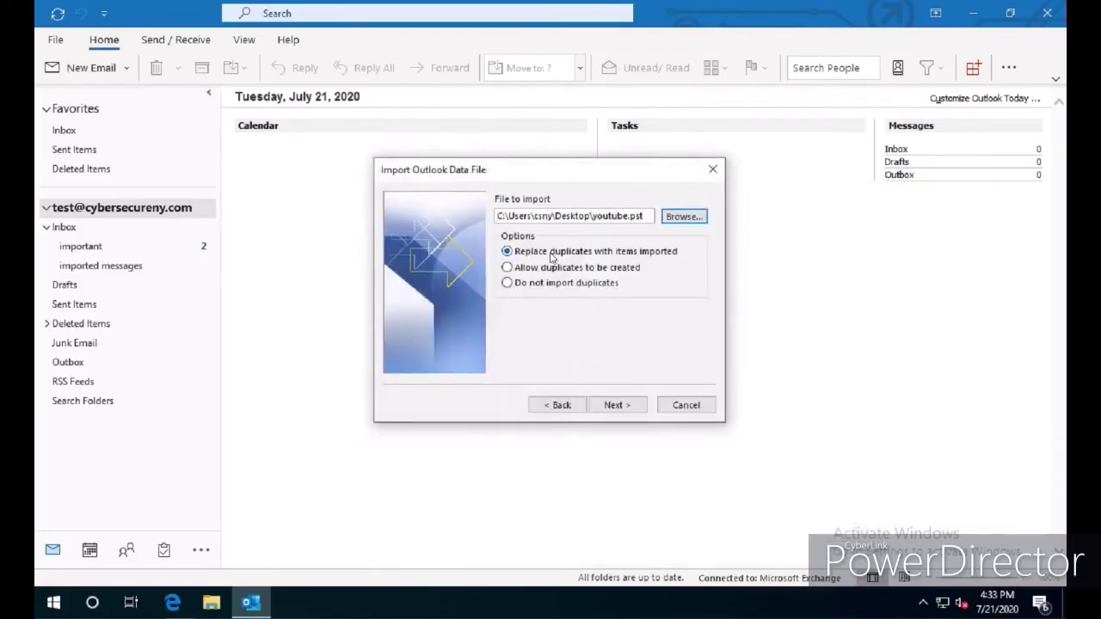
pyautogui.click(616, 406)
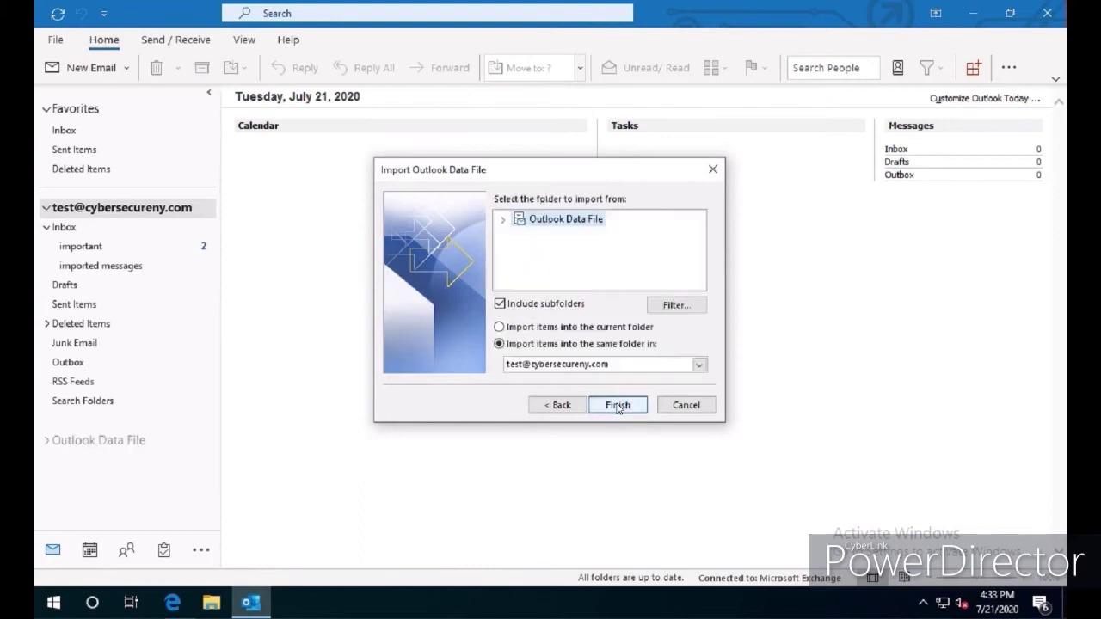
# Expand the data file's folders through Inbox and Company, and import everything including subfolders into the same folders of the account's mailbox.
pyautogui.click(504, 223)
pyautogui.click(518, 248)
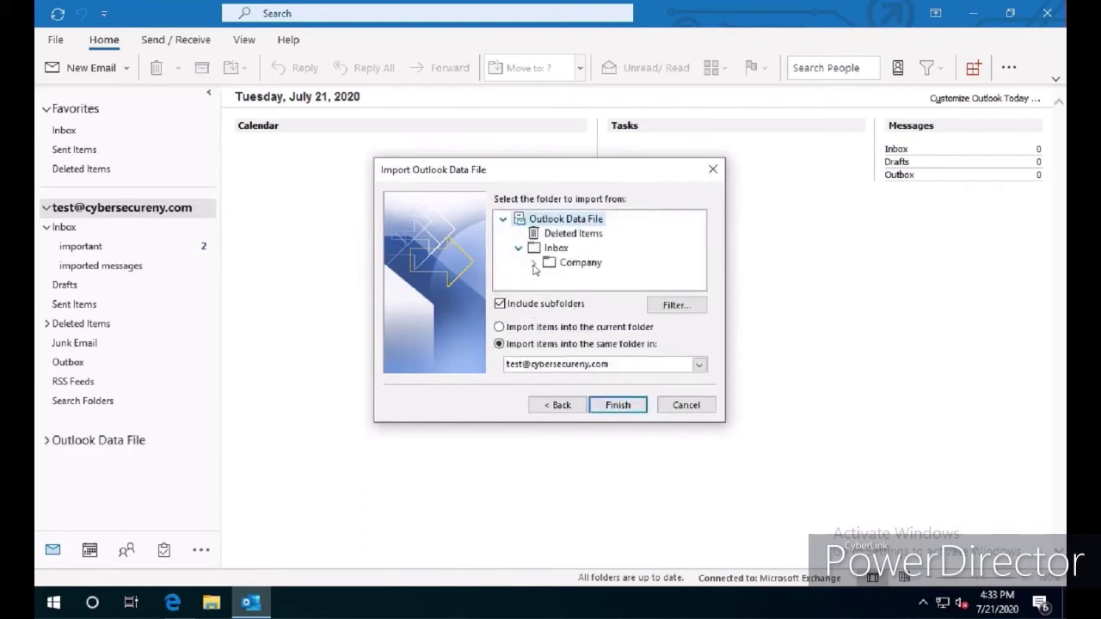
pyautogui.click(533, 263)
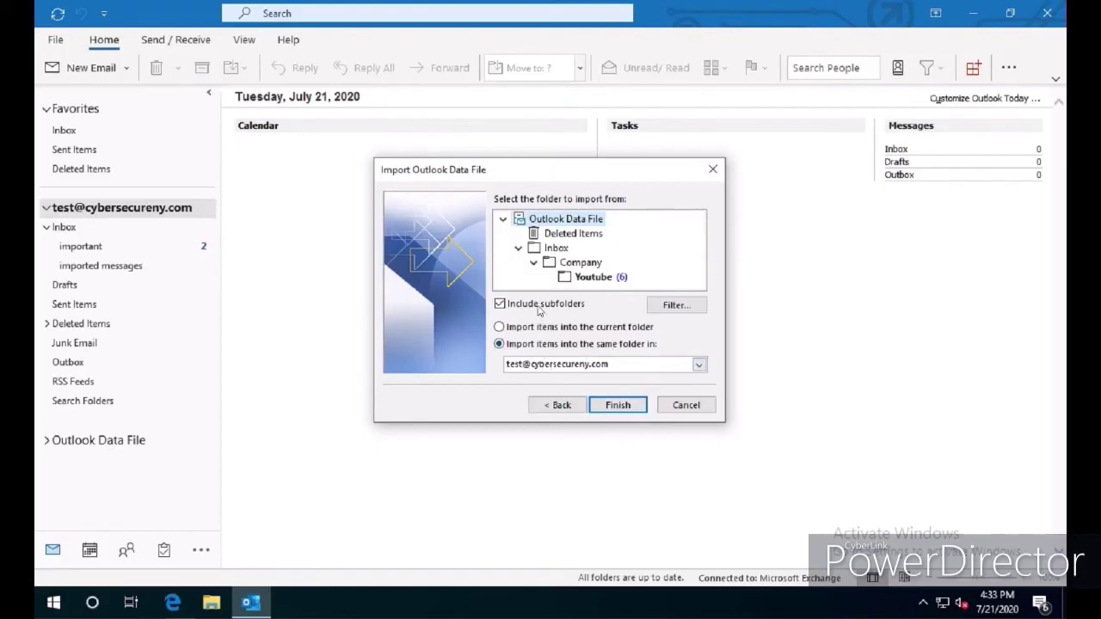
pyautogui.click(616, 406)
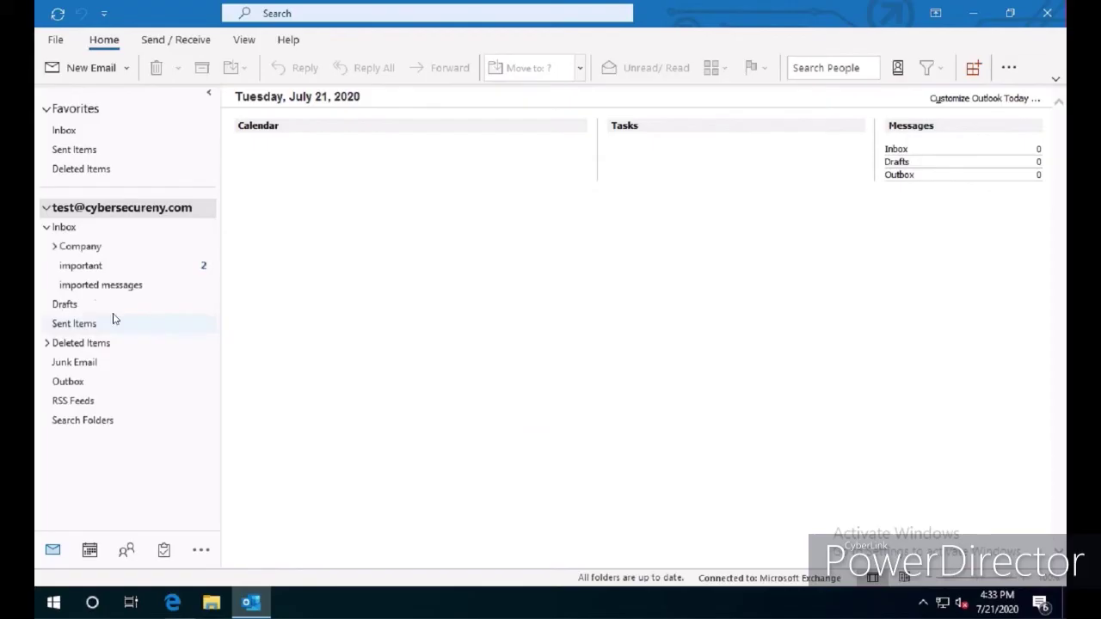
# Open the imported Youtube folder inside the Company folder of the account's Inbox.
pyautogui.click(55, 247)
pyautogui.click(75, 265)
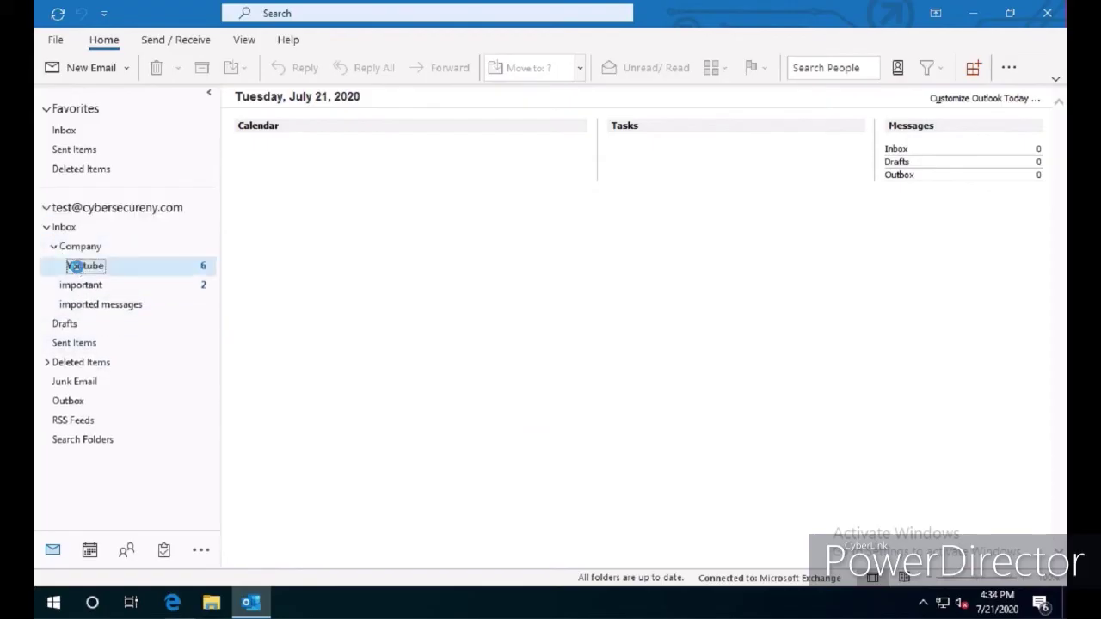